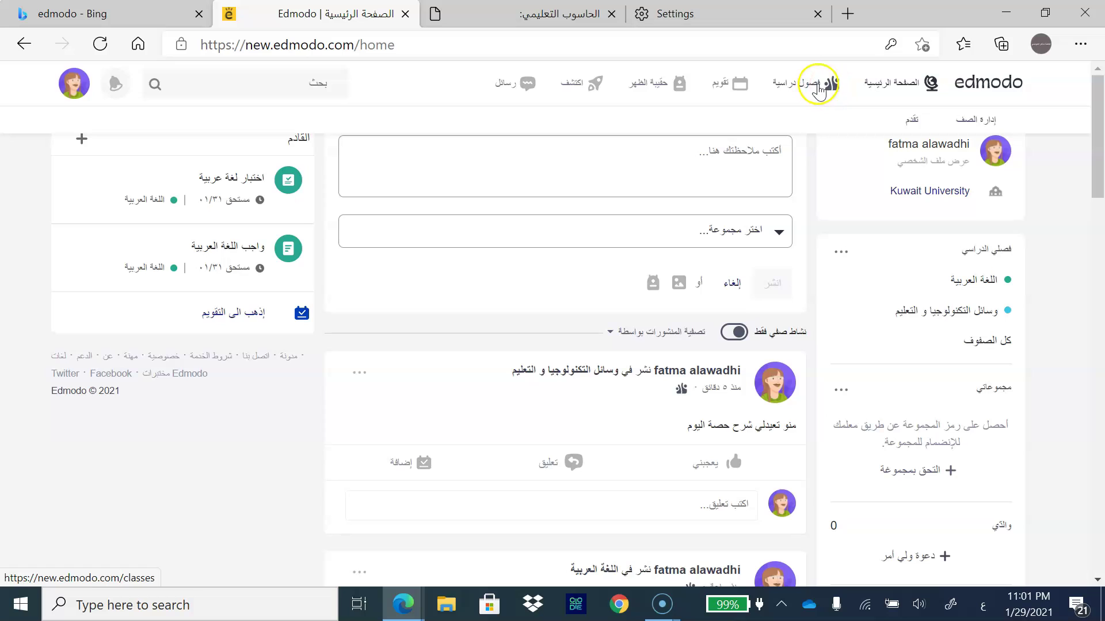
- View the classes page and examine the scheduled classes, quizzes and assignments in the month calendar
click(821, 87)
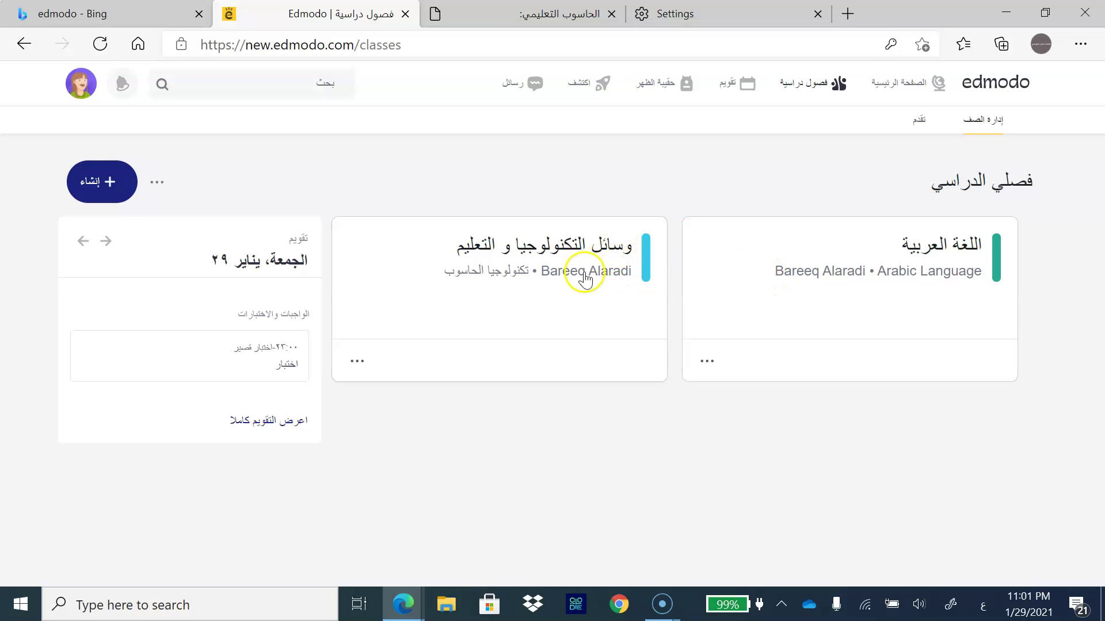
click(740, 94)
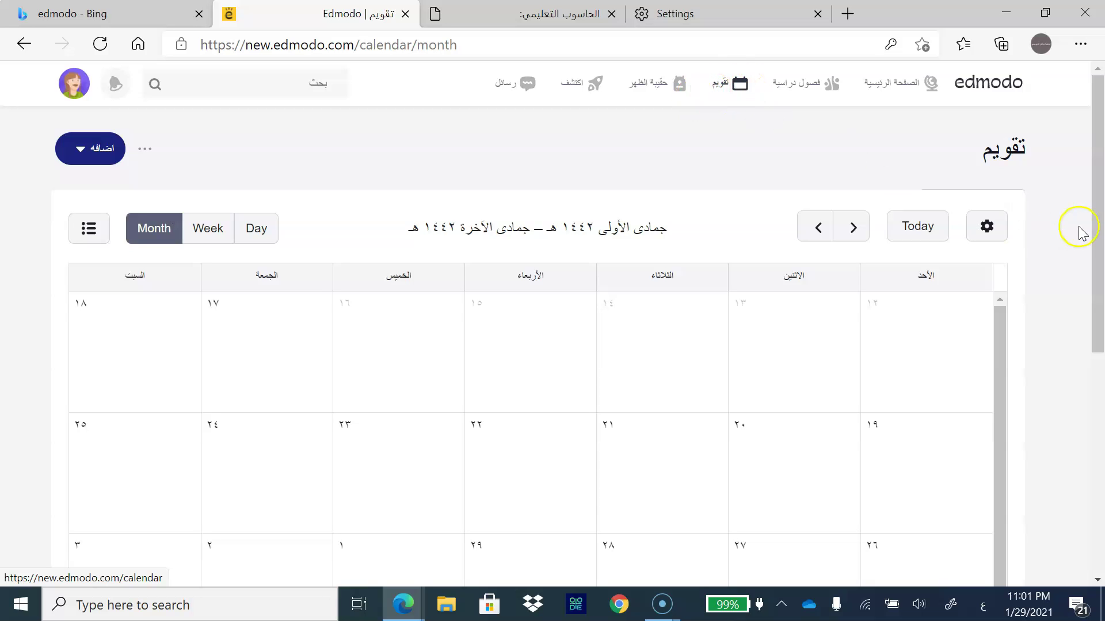
drag(1099, 227, 1098, 482)
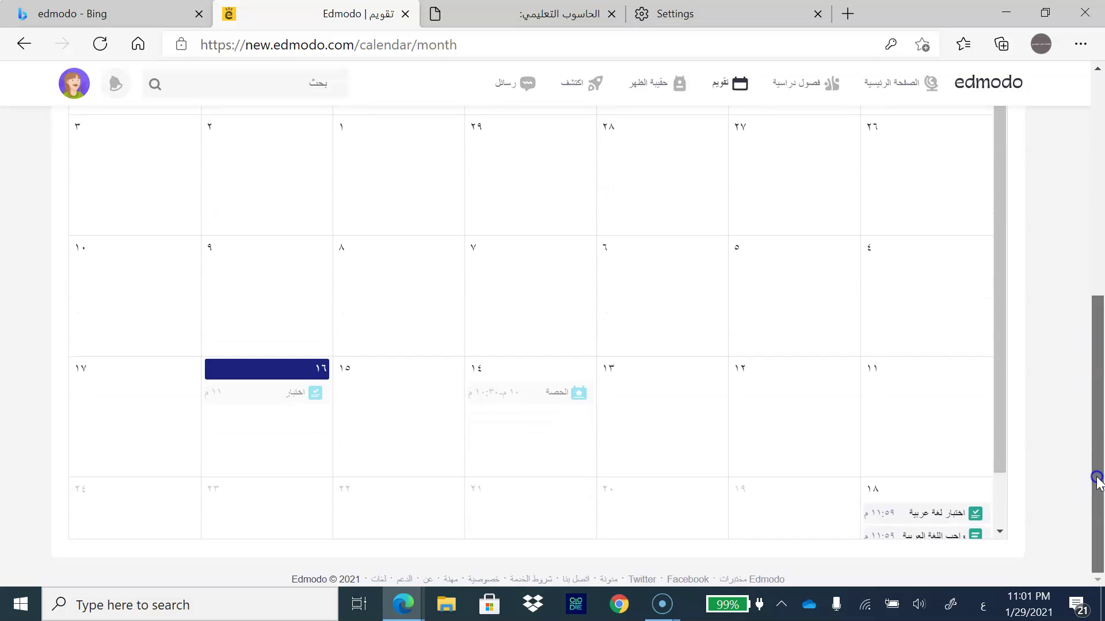
drag(1096, 384, 1086, 302)
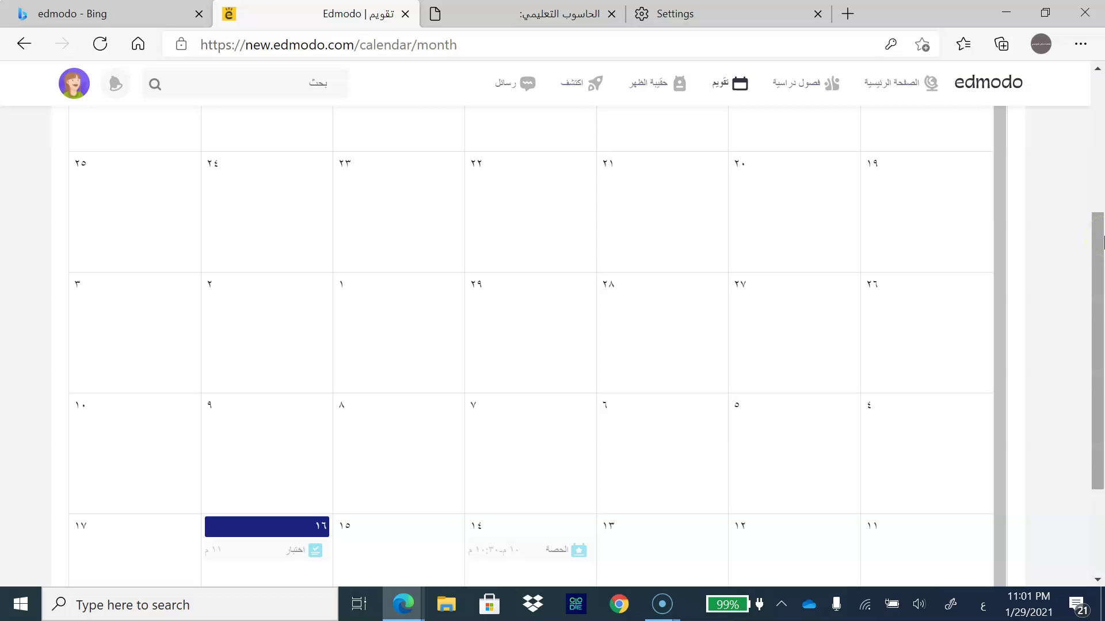
drag(1100, 236, 1100, 300)
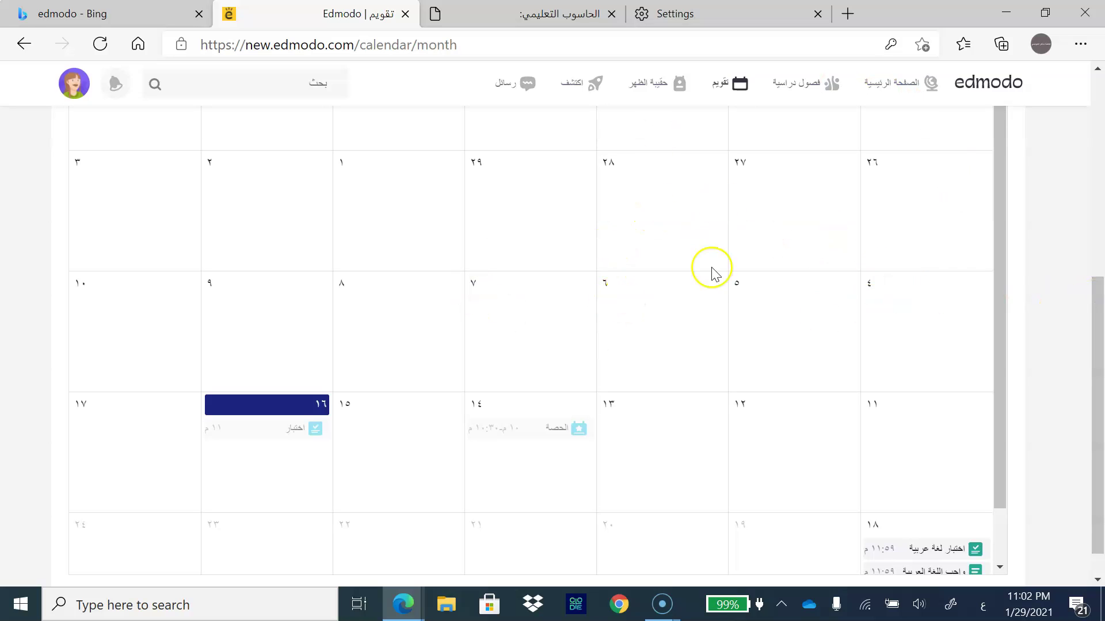
drag(1000, 288, 1013, 345)
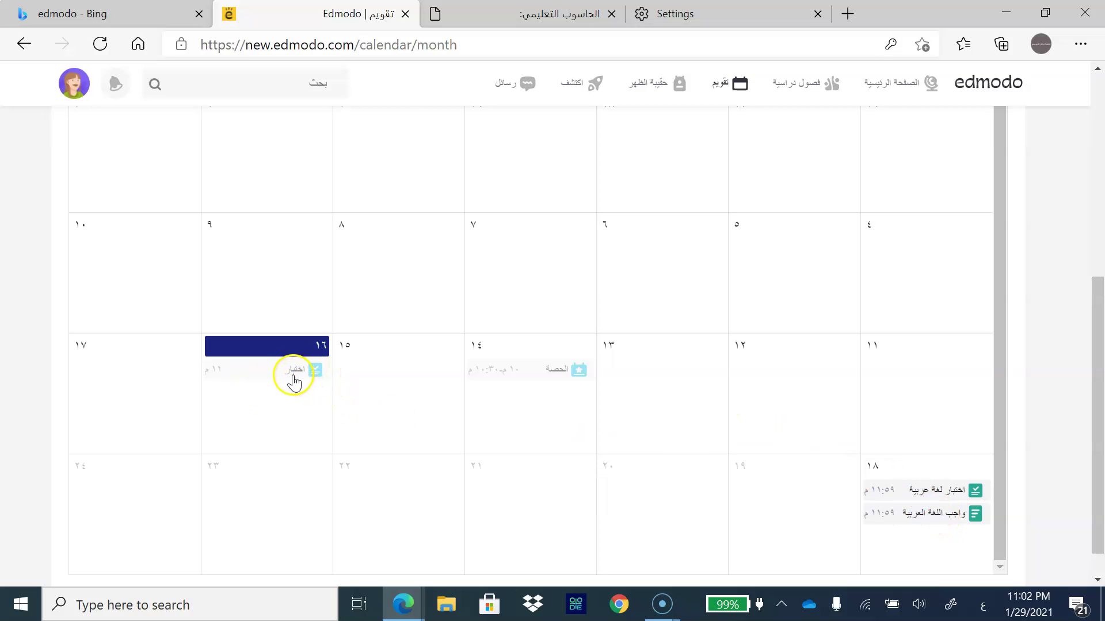
drag(1096, 405, 1086, 183)
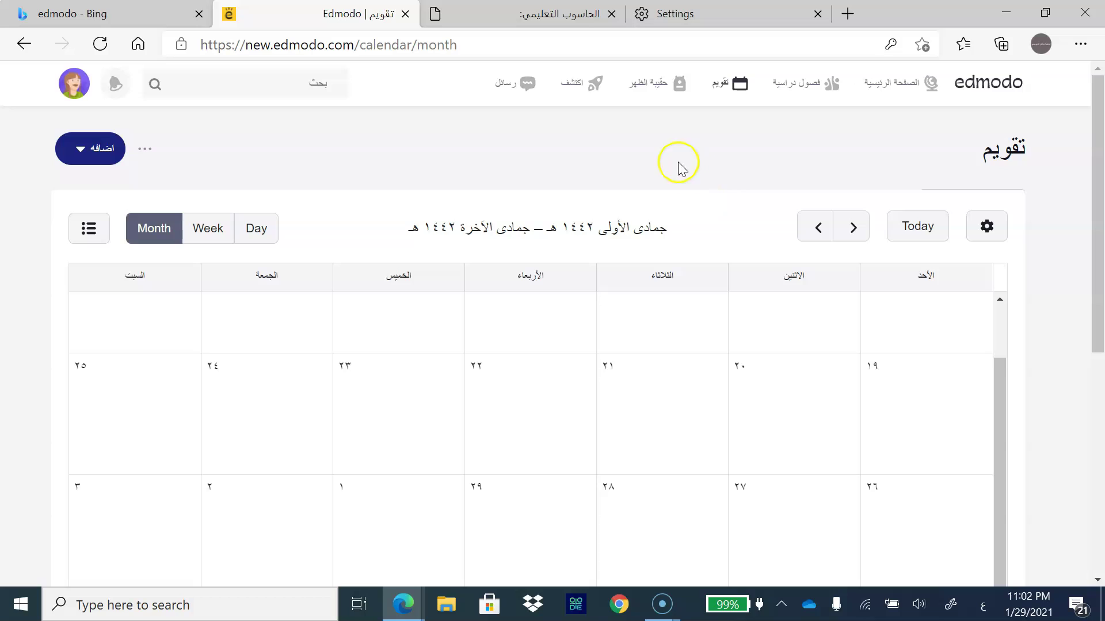
- Start linking the backpack's OneDrive section to the Office 365 account
click(668, 87)
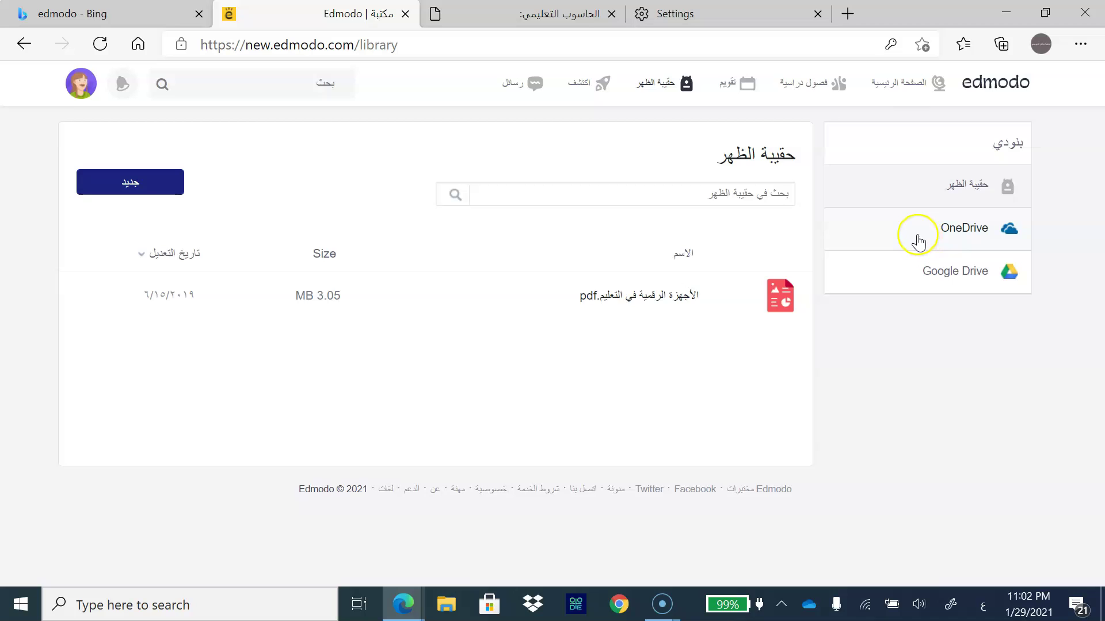
click(964, 227)
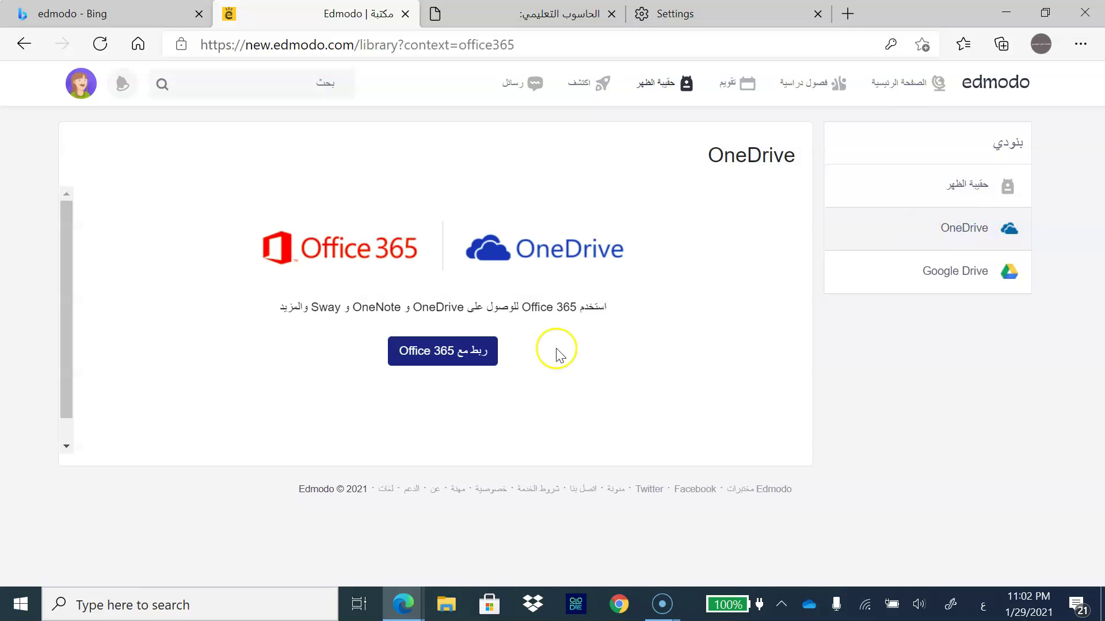
click(460, 364)
click(446, 358)
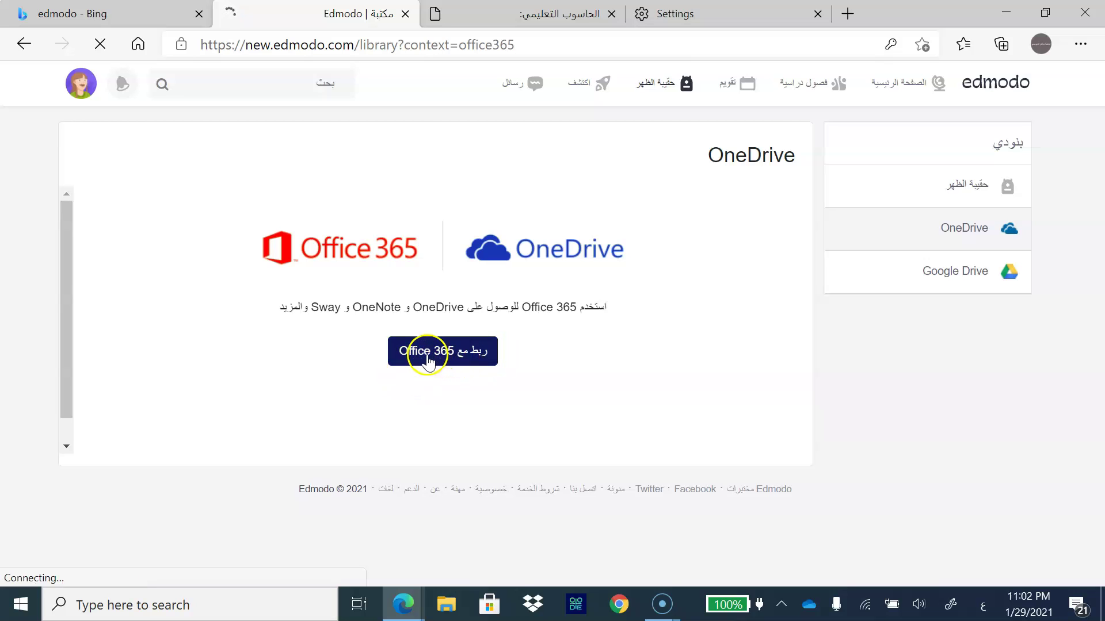
click(449, 355)
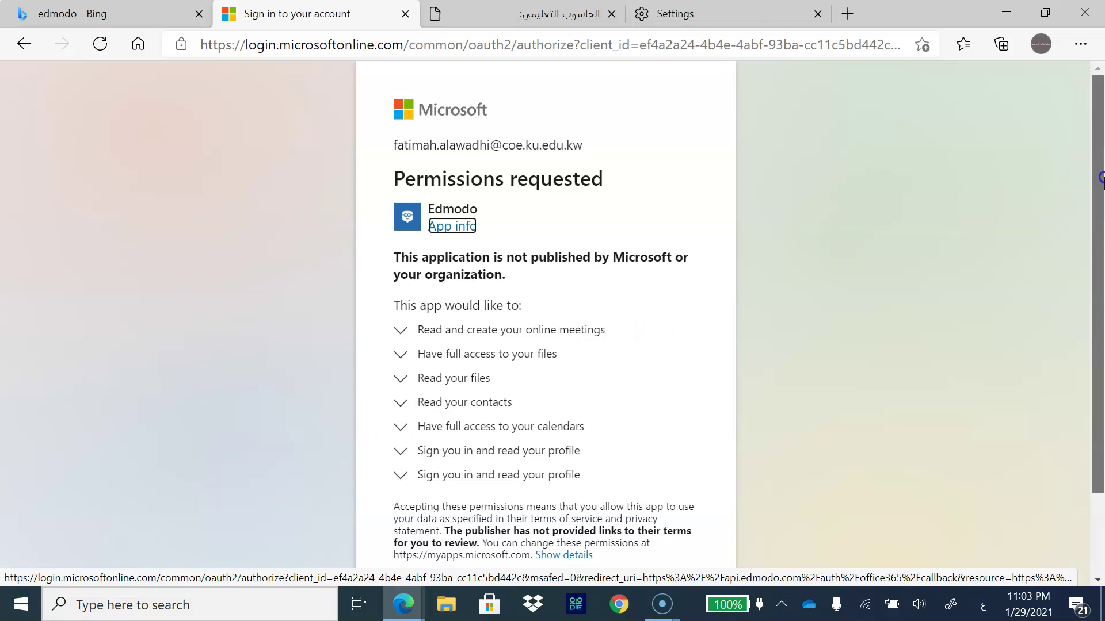
- Accept the Microsoft permissions requested by Edmodo
drag(1100, 178, 1099, 288)
click(612, 518)
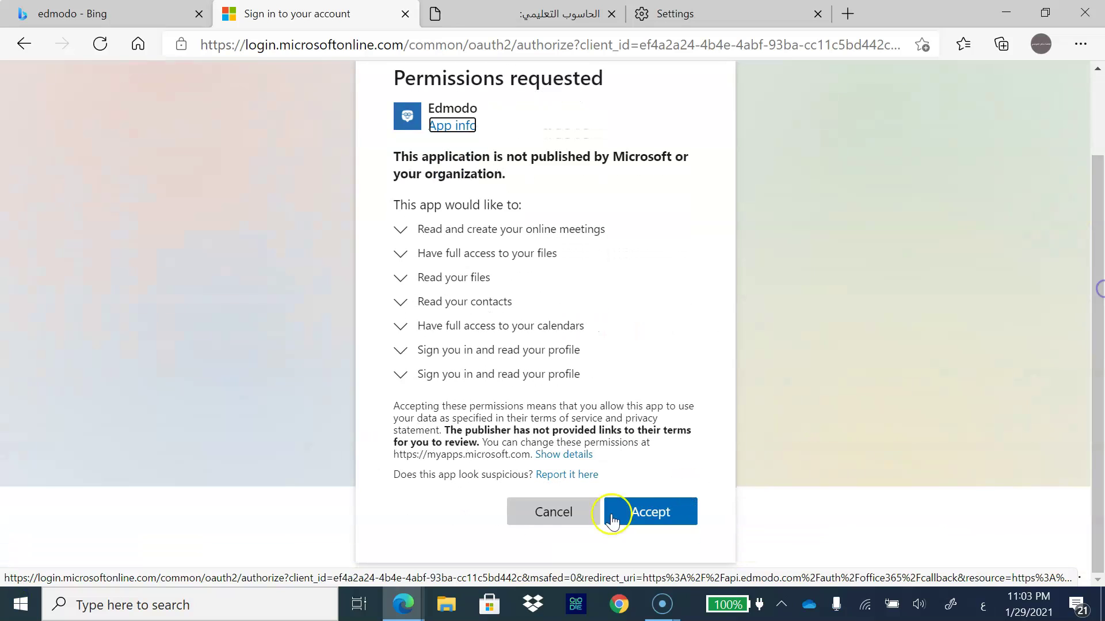
click(653, 518)
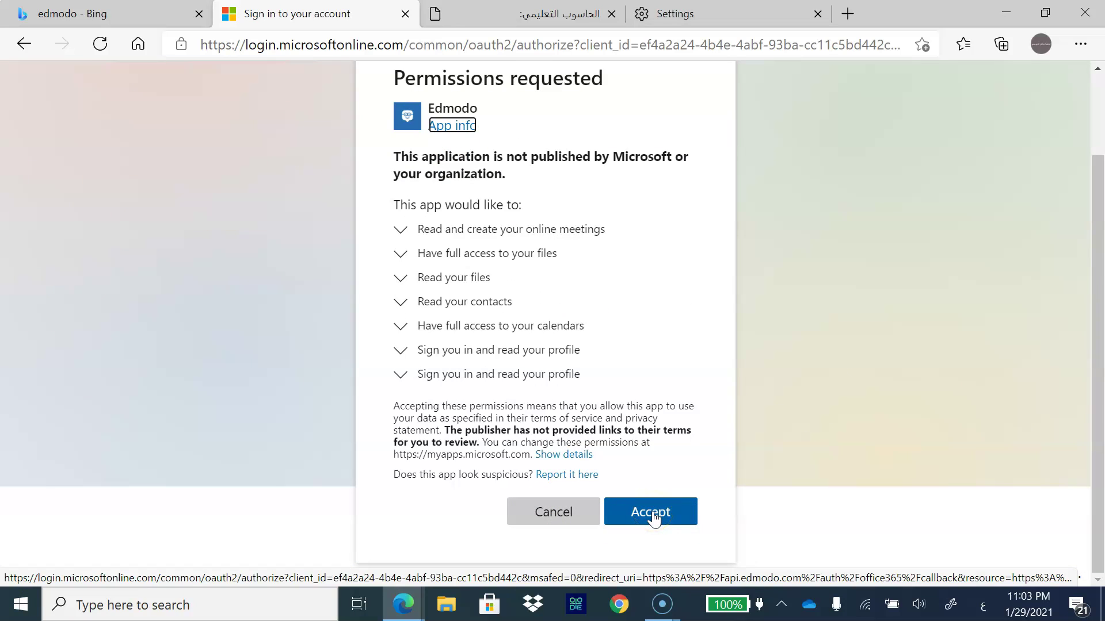
click(654, 518)
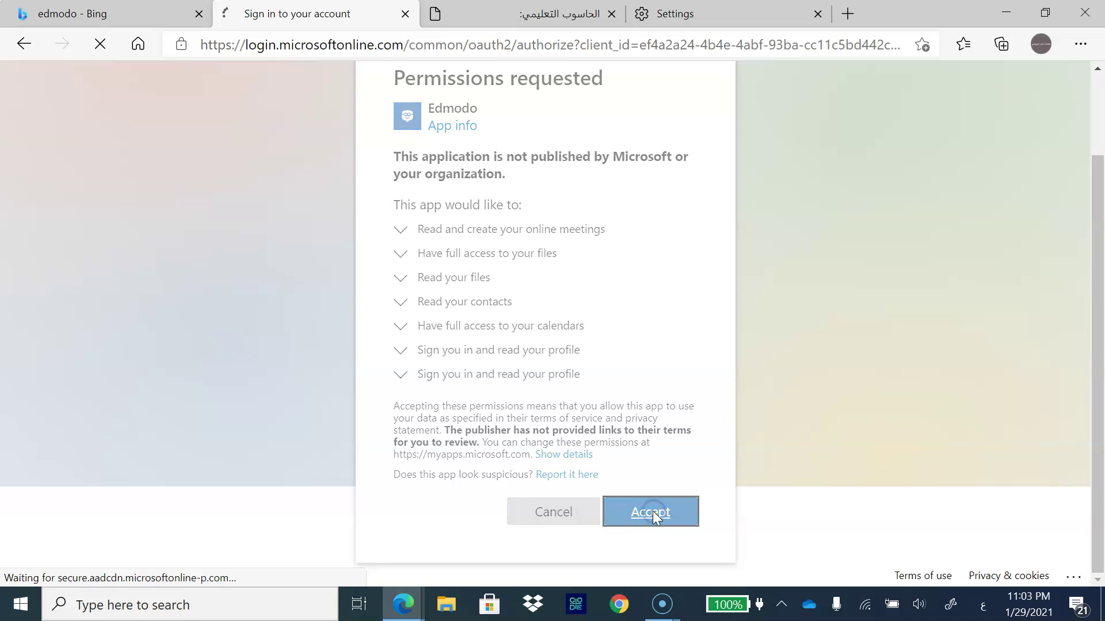
click(652, 511)
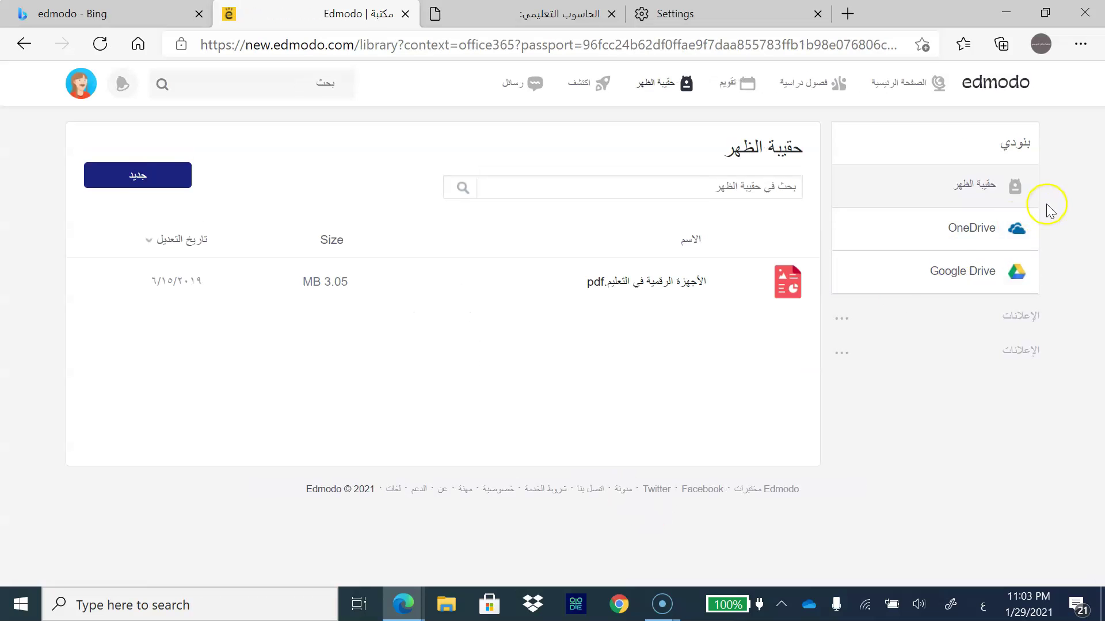
- Download "مقرر الصحة النفسية للطفل.pptx" from the faculty folder of the linked OneDrive
click(963, 233)
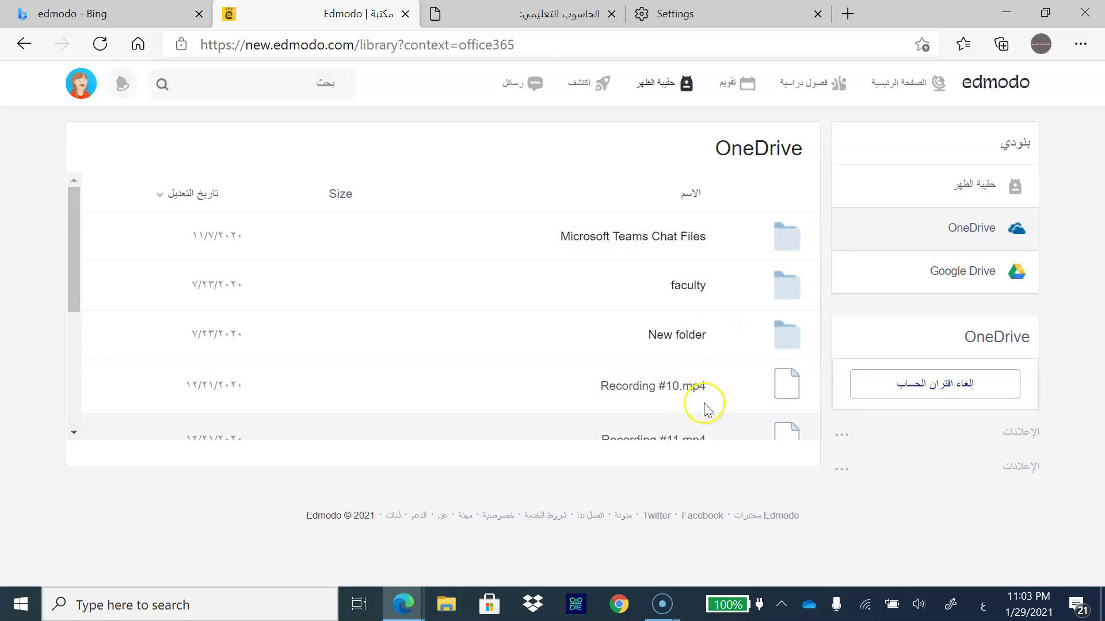
click(688, 286)
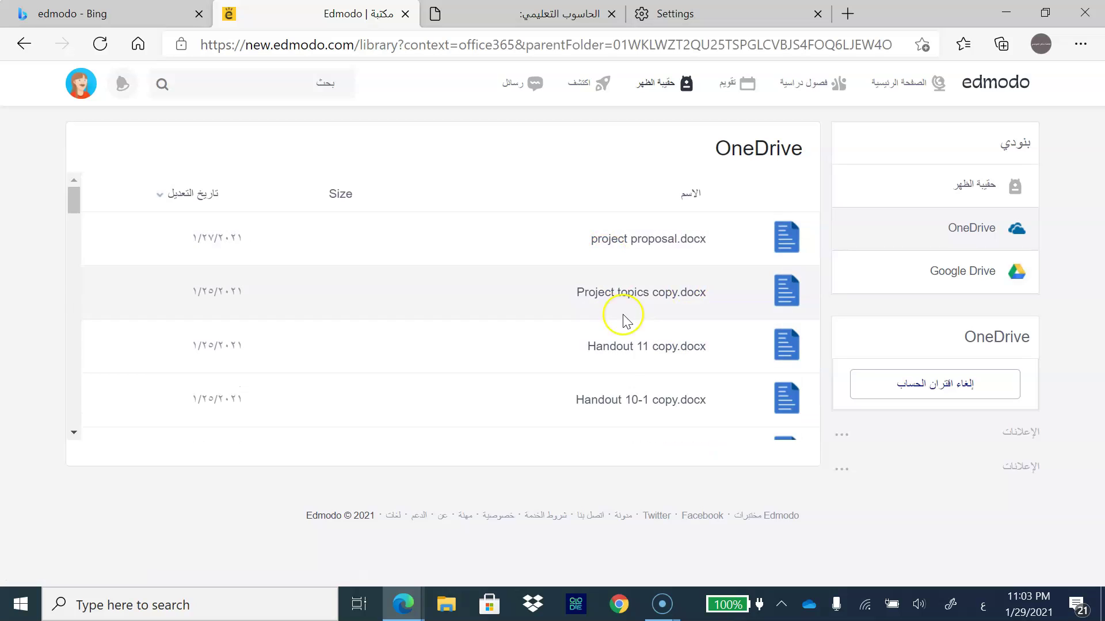
drag(72, 200, 91, 238)
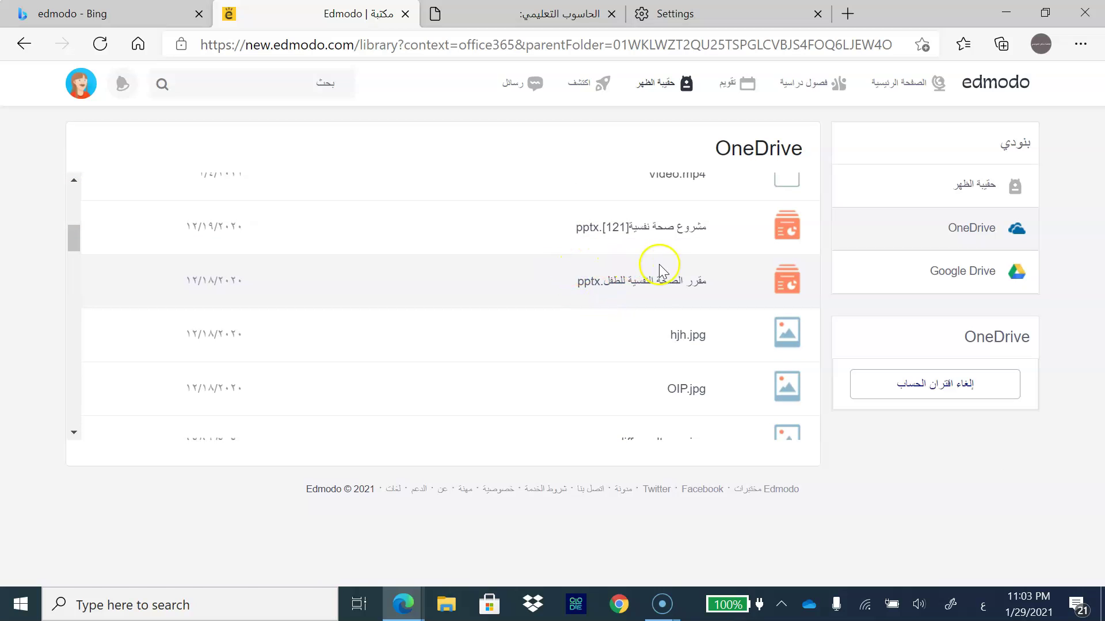
click(647, 282)
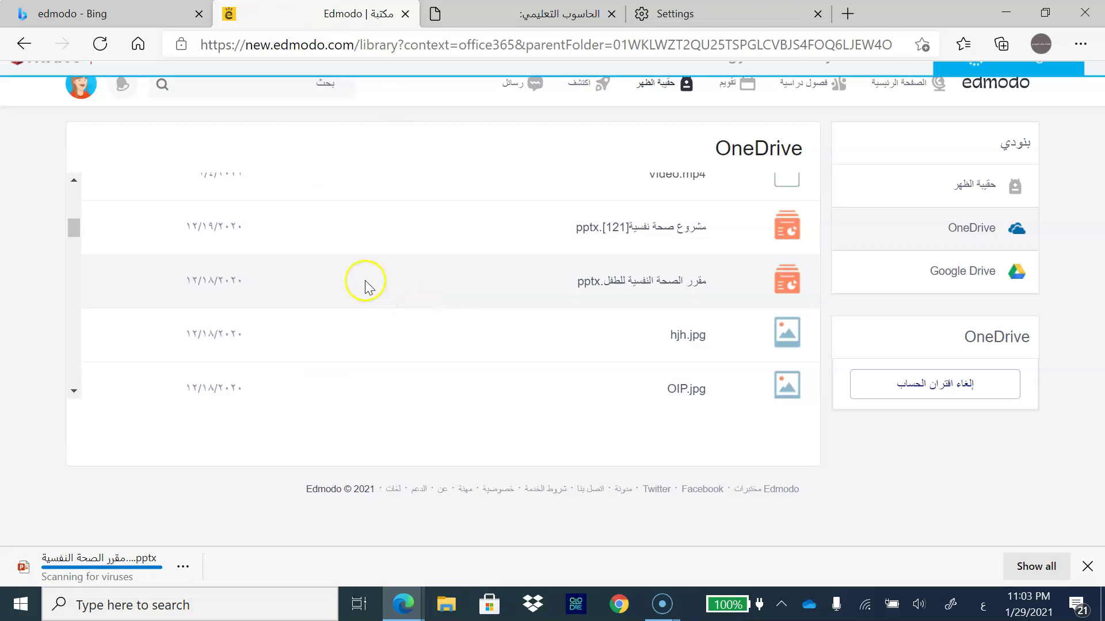
drag(73, 227, 39, 162)
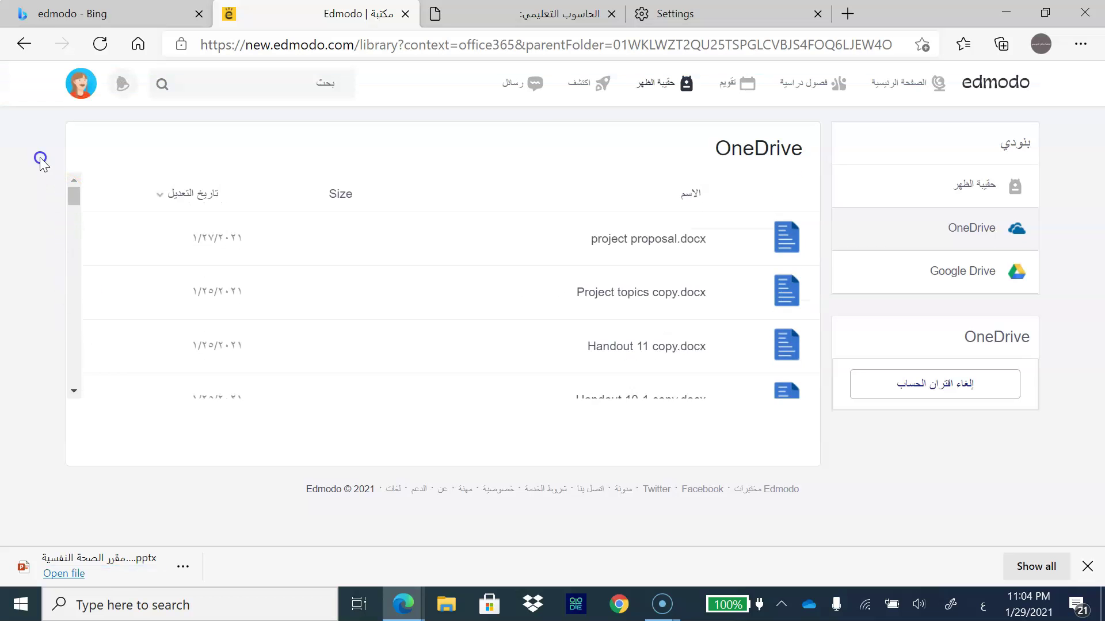
- Upload the Word document "محمد سامي البارودي.docx" from the computer's OneDrive folder to the backpack
click(970, 188)
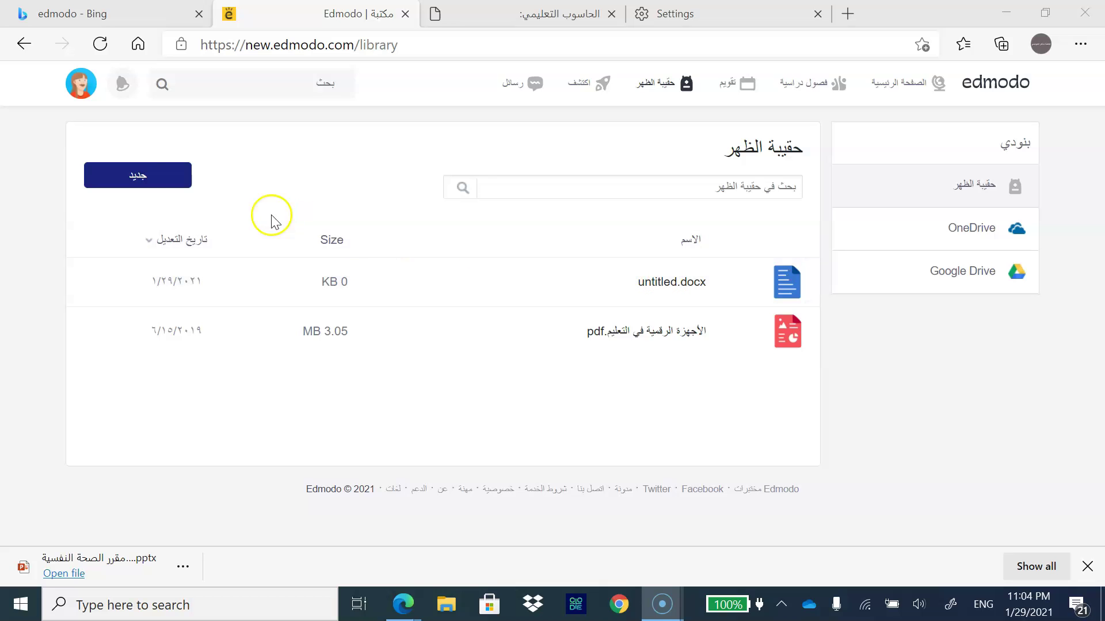
click(167, 177)
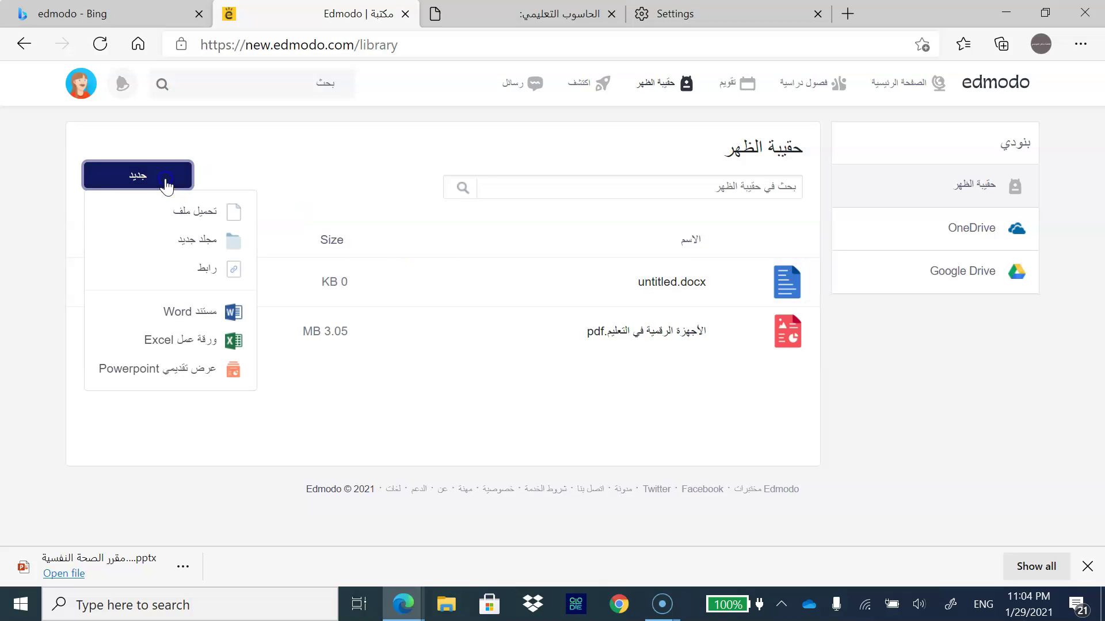
click(205, 210)
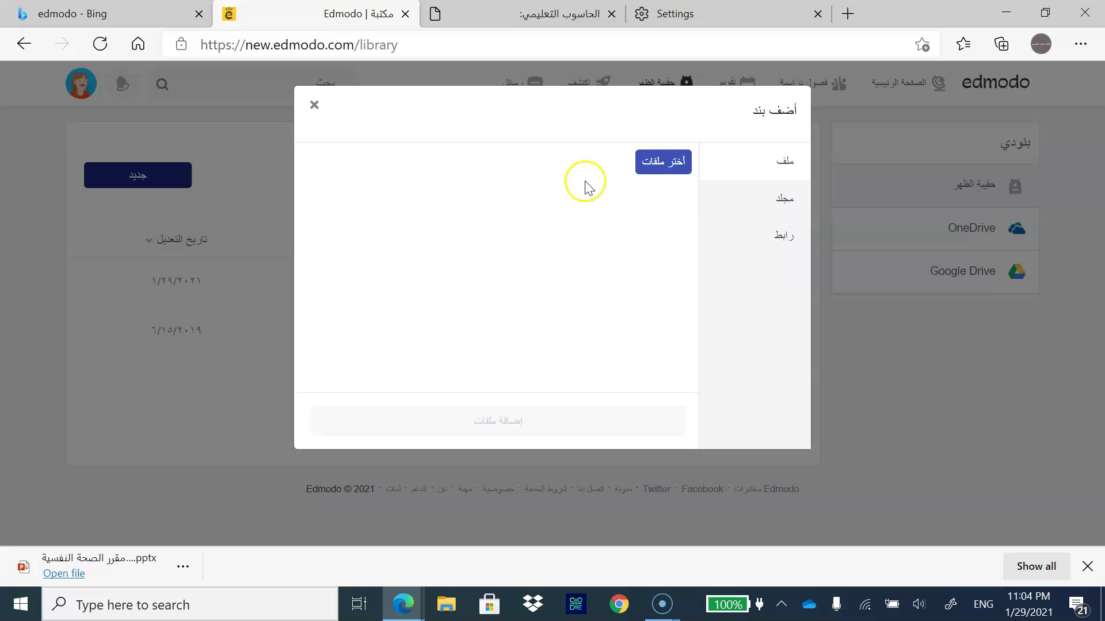
click(657, 163)
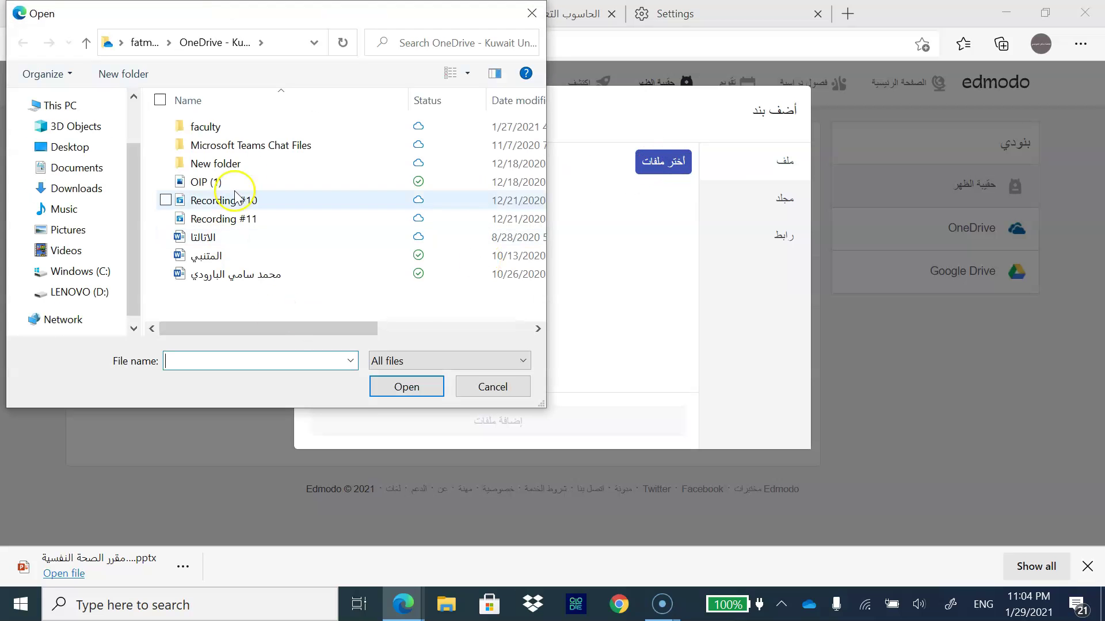
mouse_move(138, 227)
mouse_down()
mouse_move(140, 172)
mouse_move(138, 236)
mouse_up()
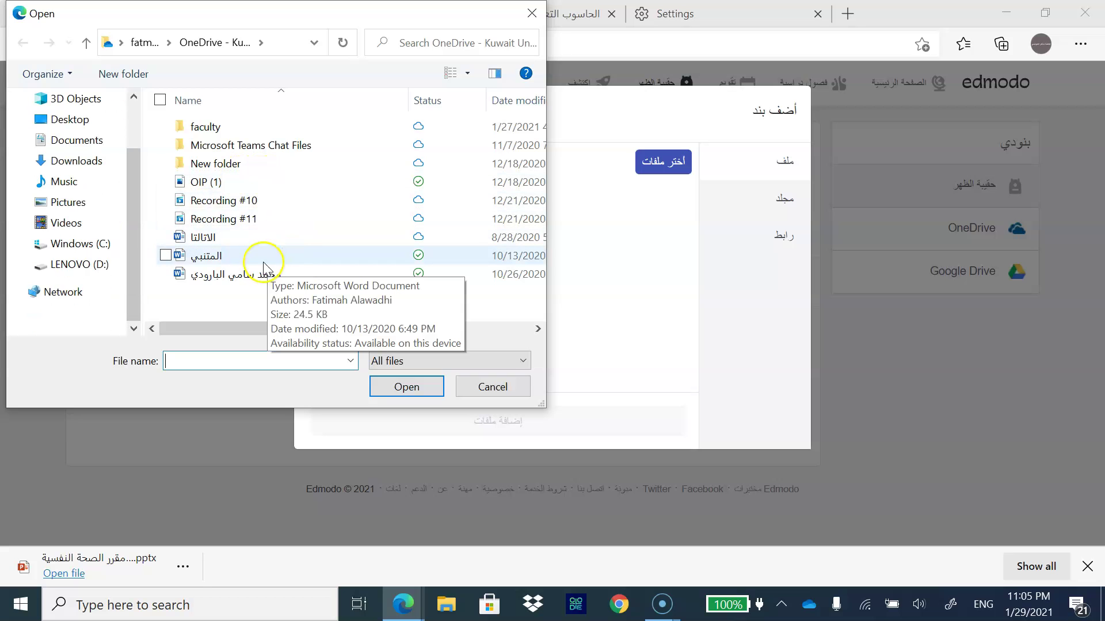
click(292, 274)
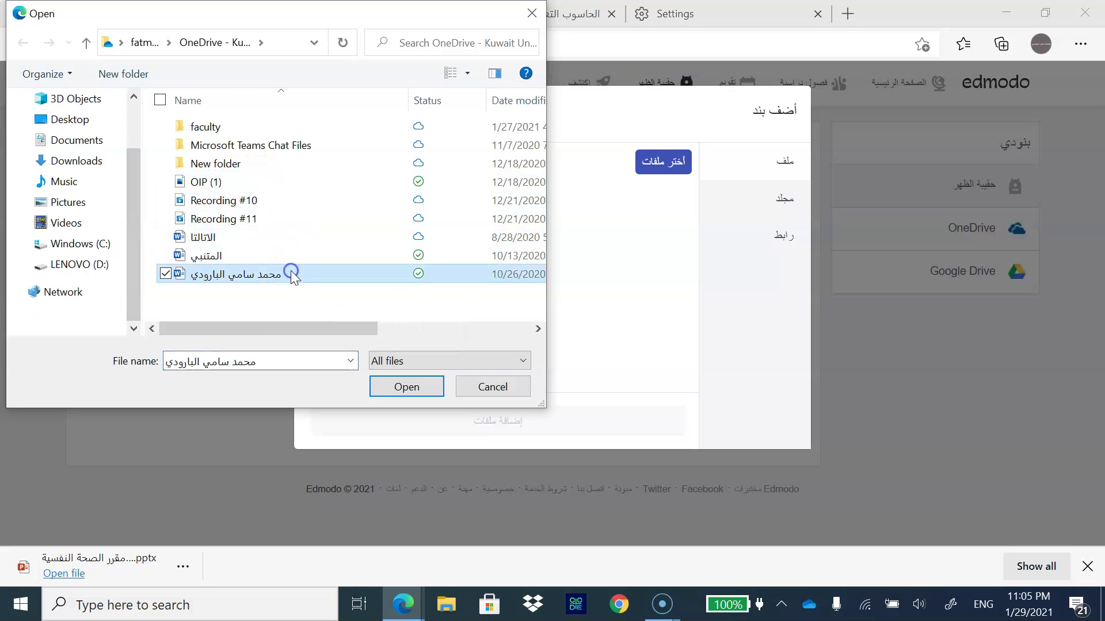
click(400, 388)
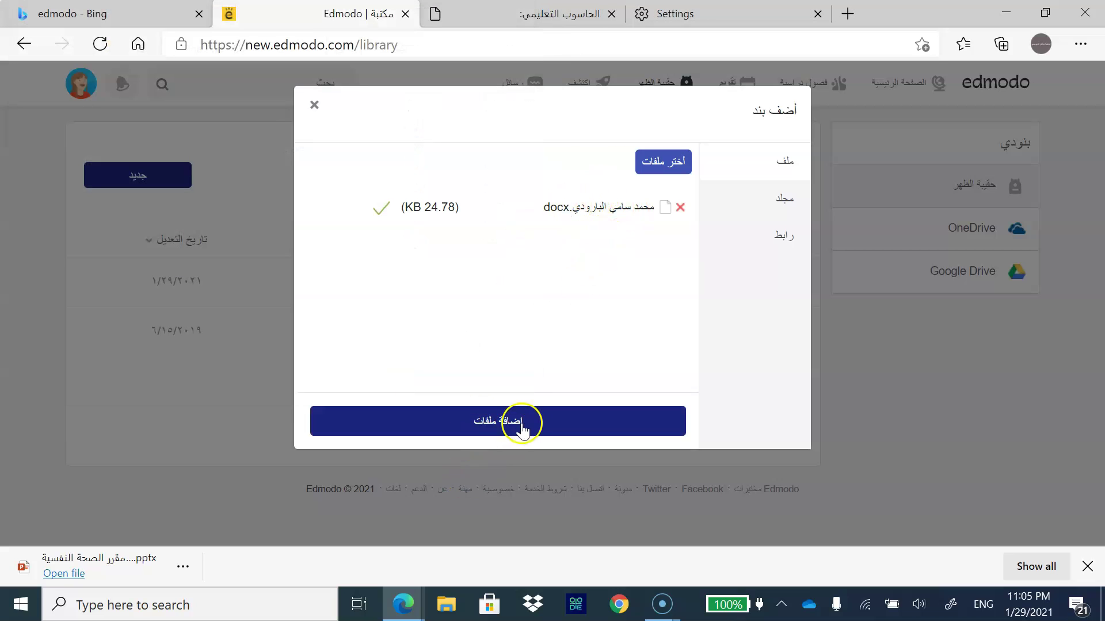
click(538, 423)
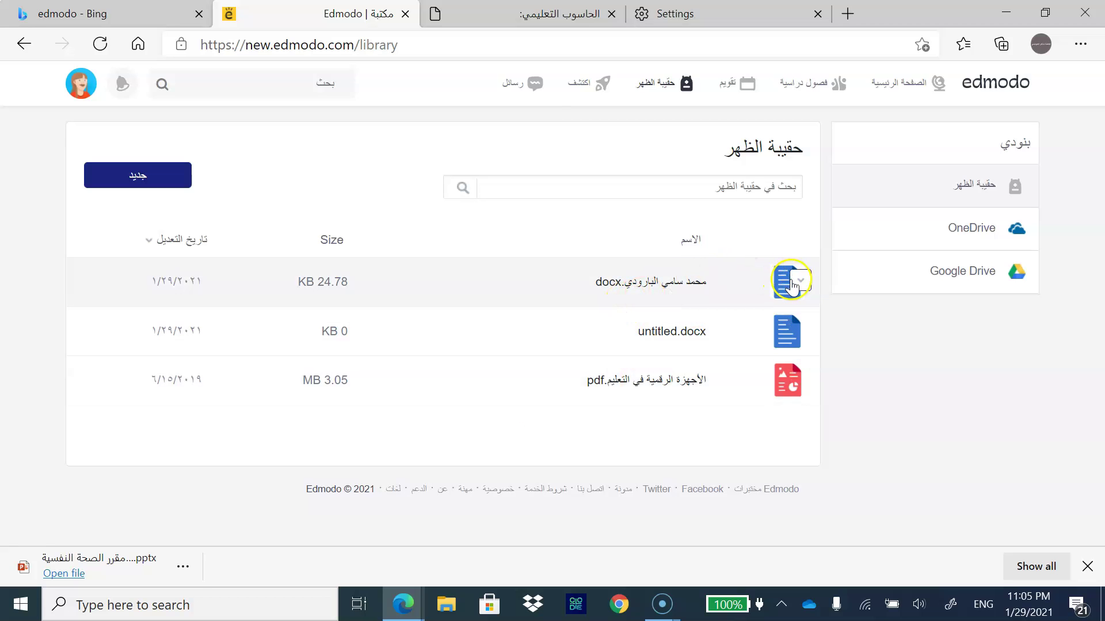
- Review the actions available for the uploaded document and look at the Discover page
click(797, 282)
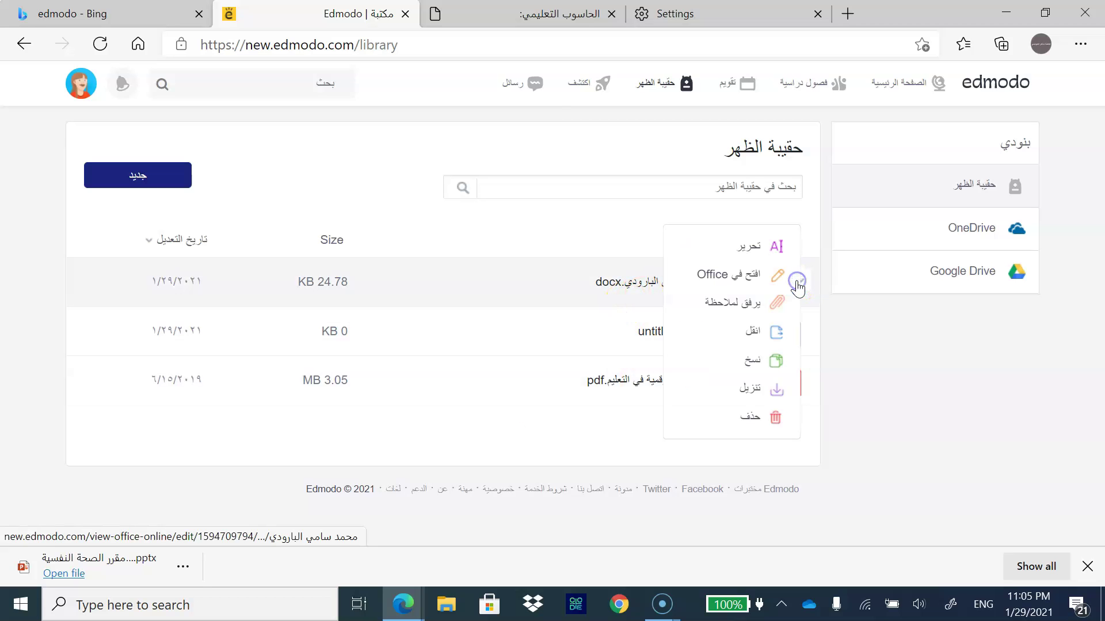
click(863, 341)
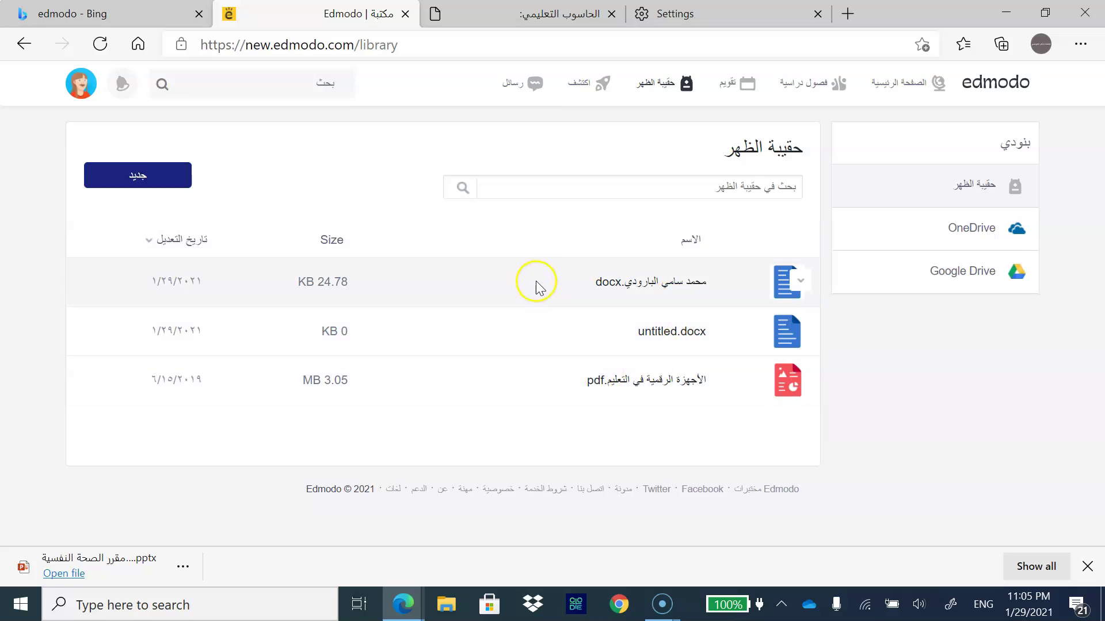
click(599, 86)
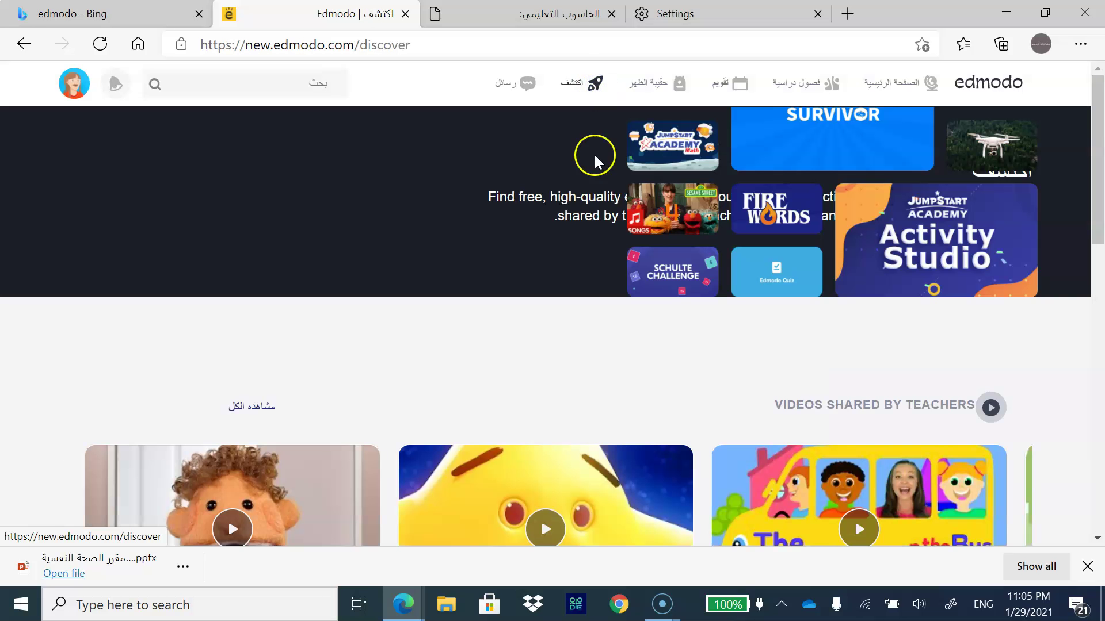
mouse_move(1100, 144)
mouse_down()
mouse_move(1086, 350)
mouse_move(1084, 233)
mouse_move(1087, 382)
mouse_move(1087, 137)
mouse_up()
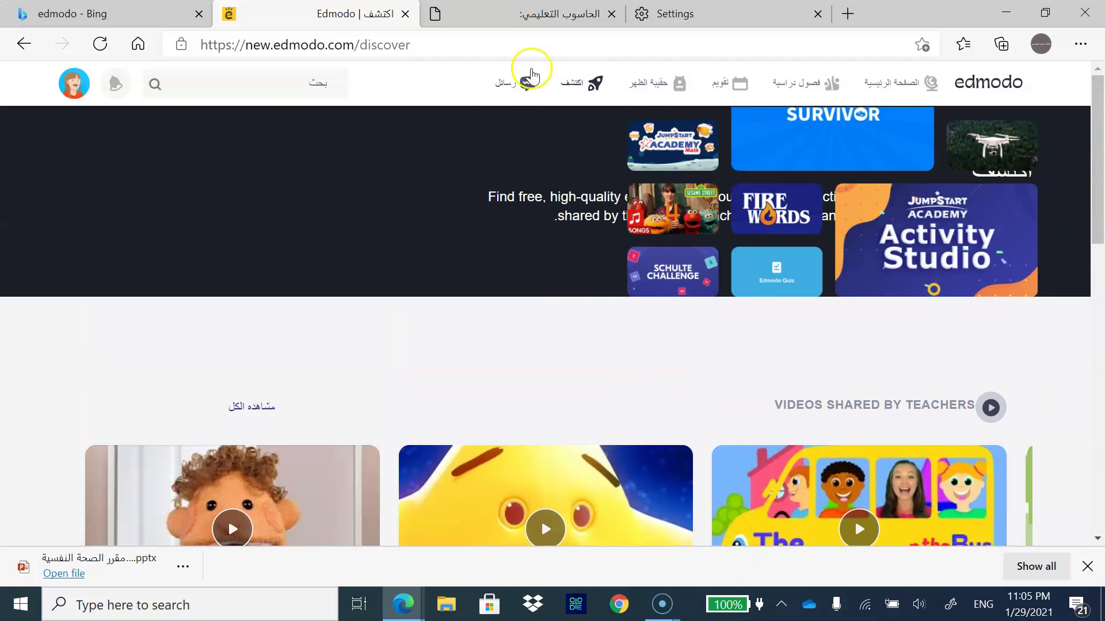
- Send the Arabic language teacher a new message reading "متى سيكون موعد اختبار الفاينل"
click(521, 87)
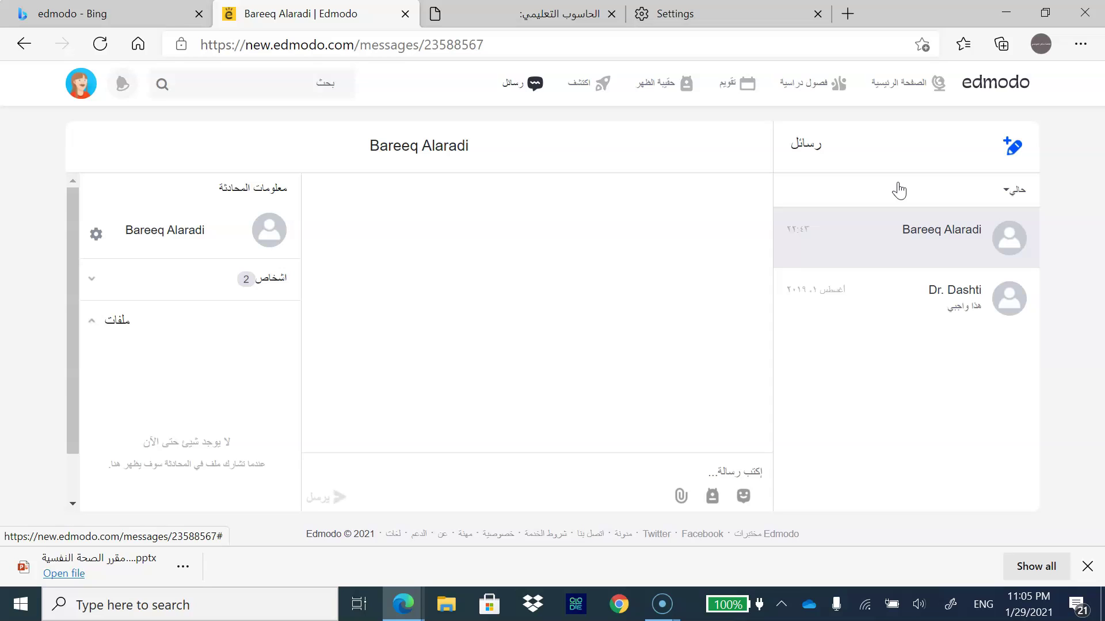
click(1014, 148)
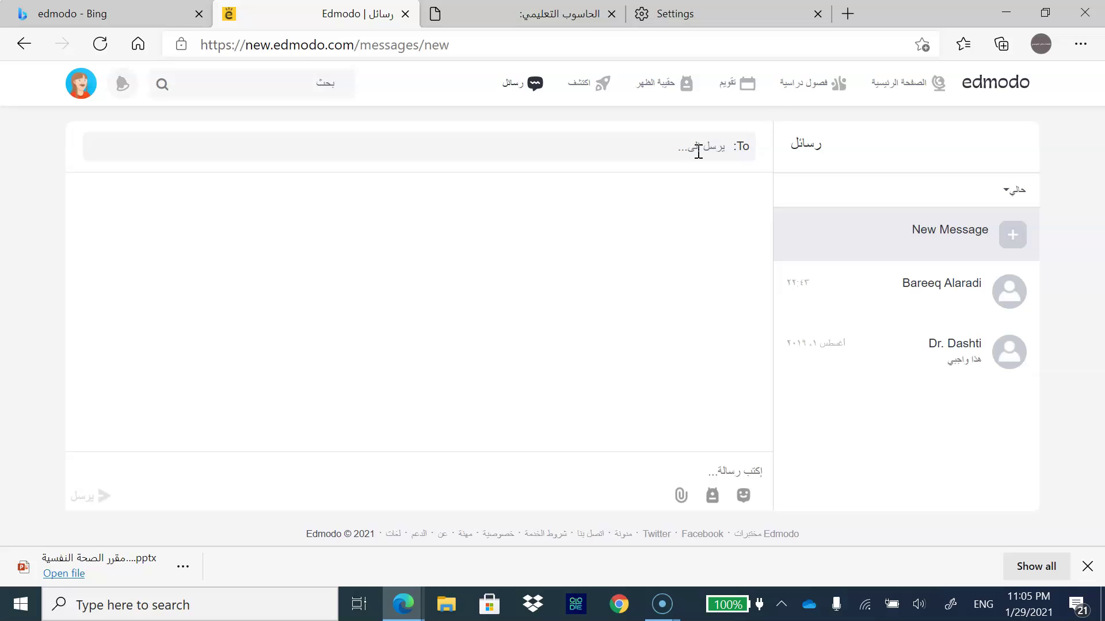
text(bar)
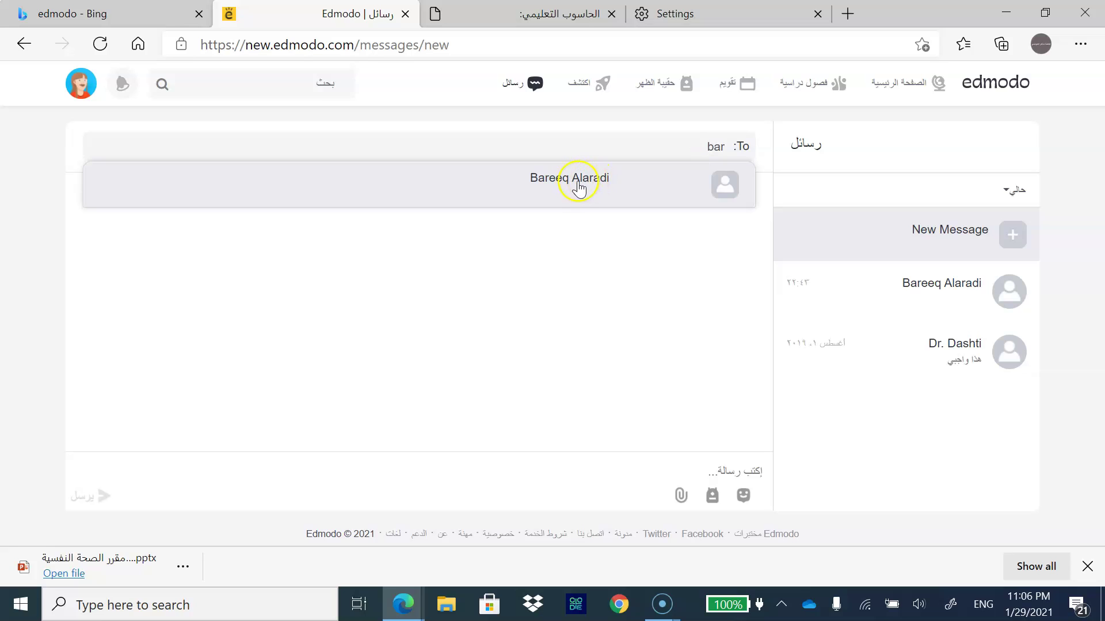
click(590, 181)
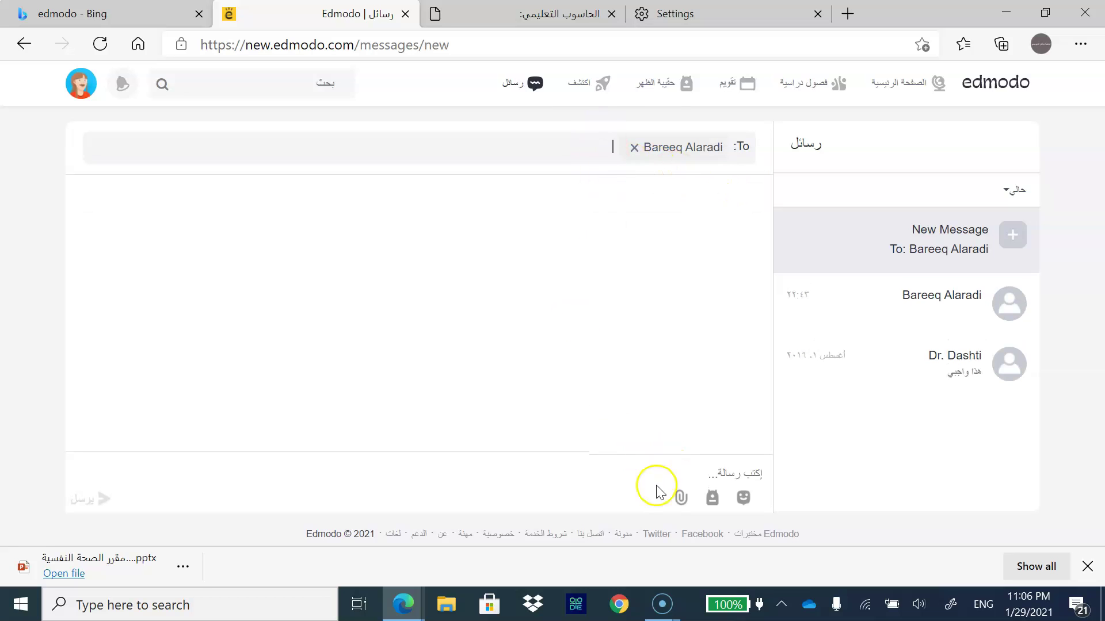
click(684, 469)
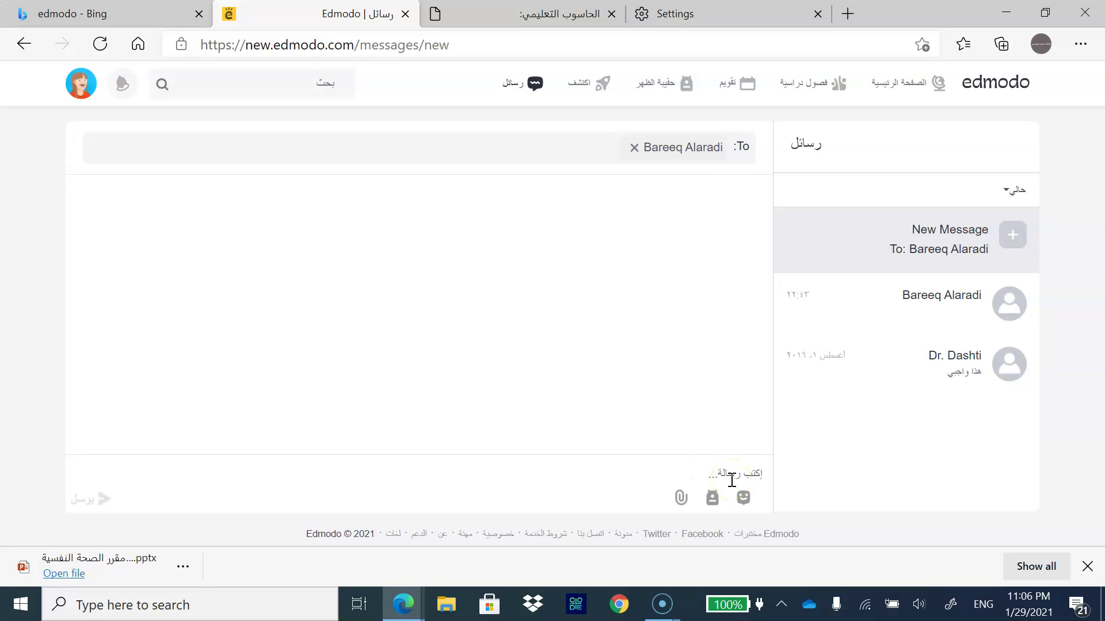
key(Return)
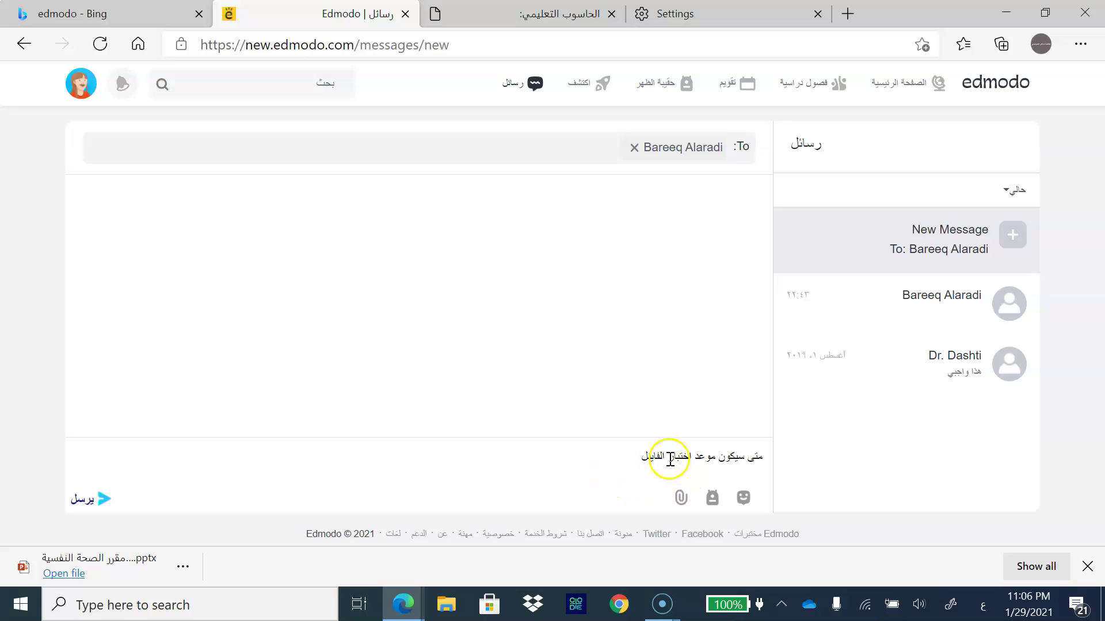
click(93, 501)
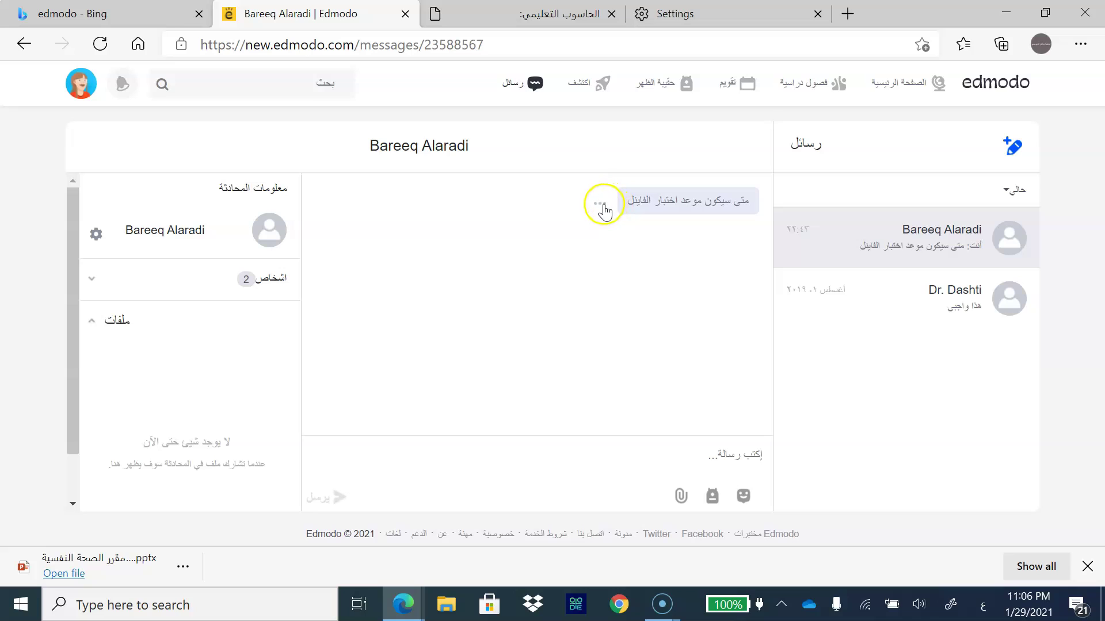
- Review the options available for the sent message and the emoji offered for a new one
click(598, 206)
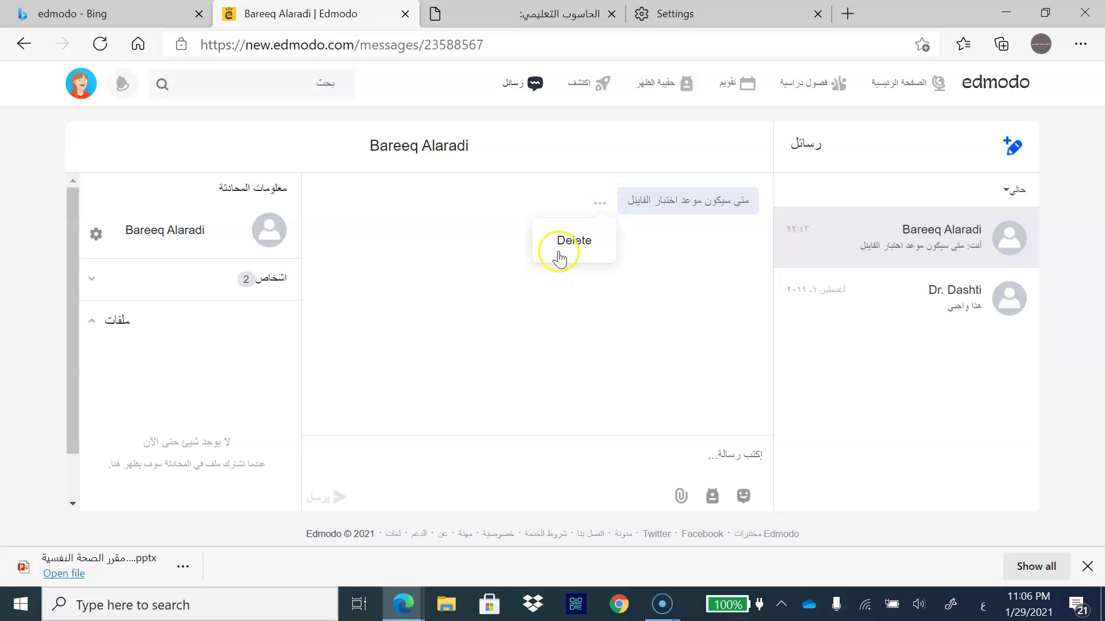
click(605, 342)
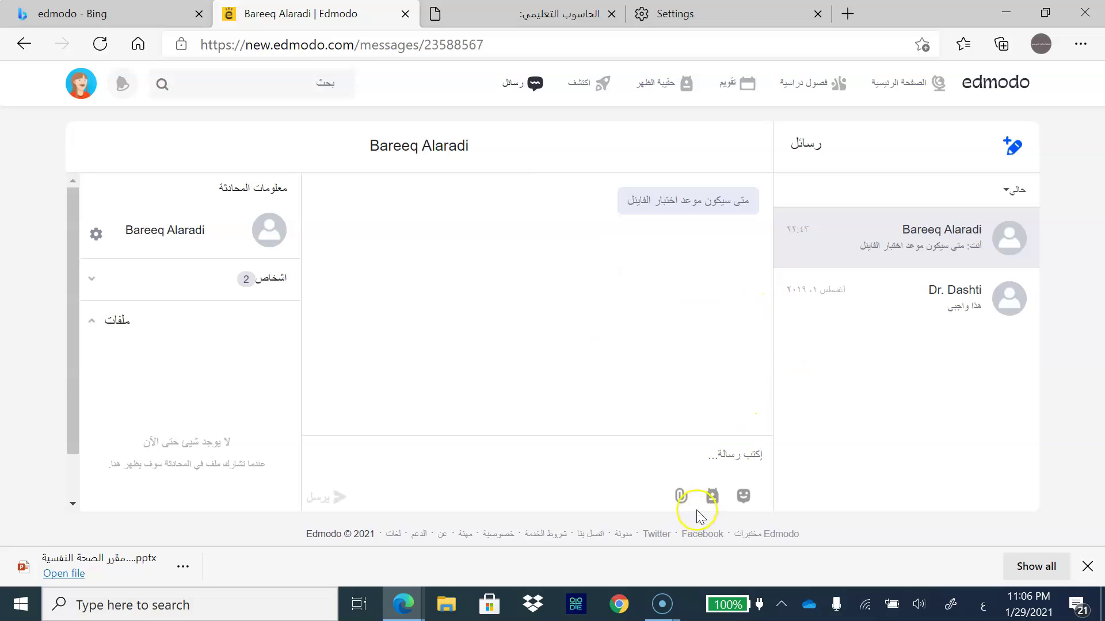
click(745, 496)
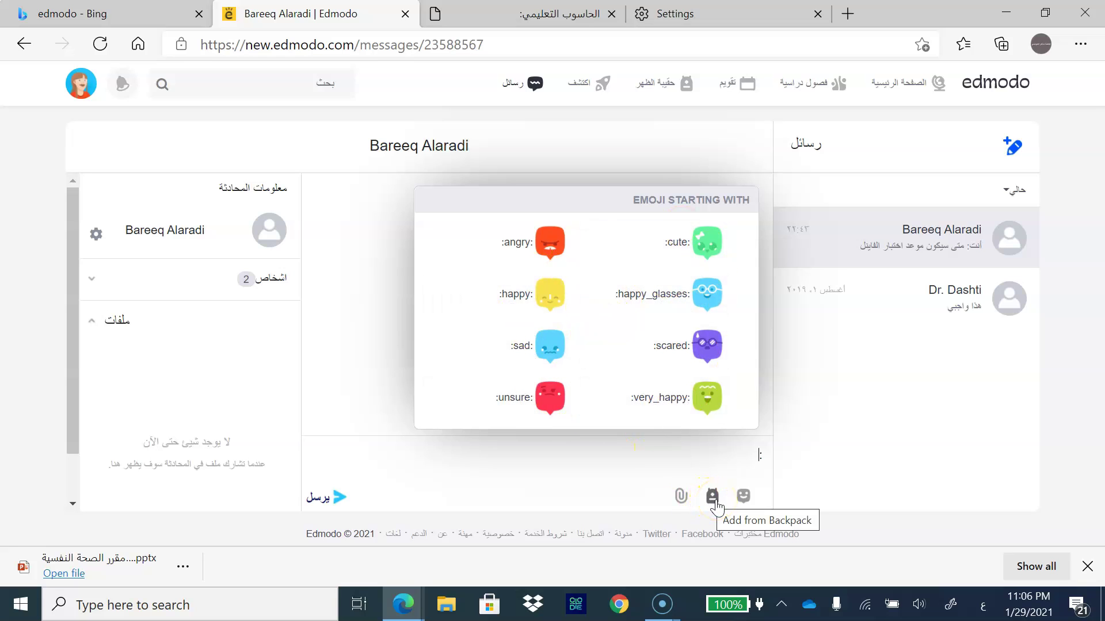
click(711, 470)
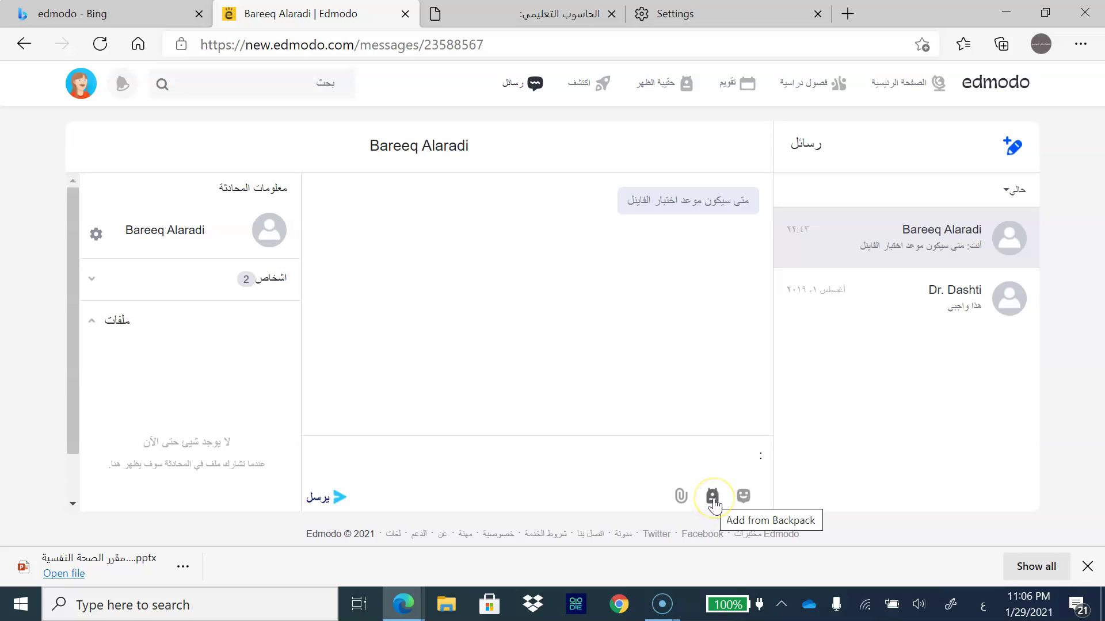
- Send the backpack document "محمد سامي البارودي.docx" in the conversation with the teacher
click(713, 497)
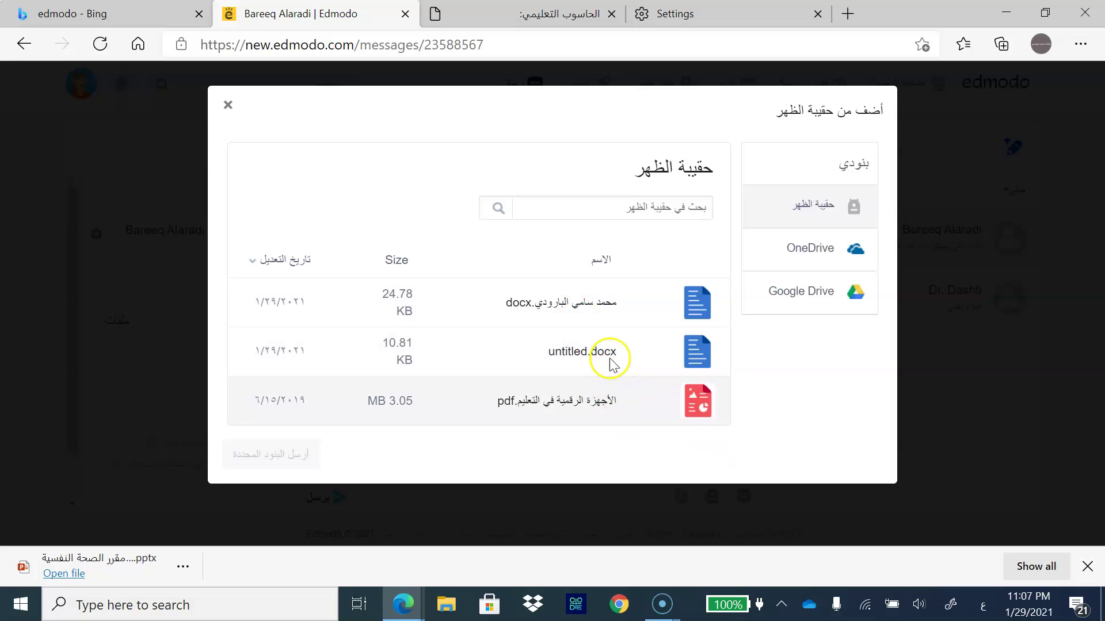
click(577, 309)
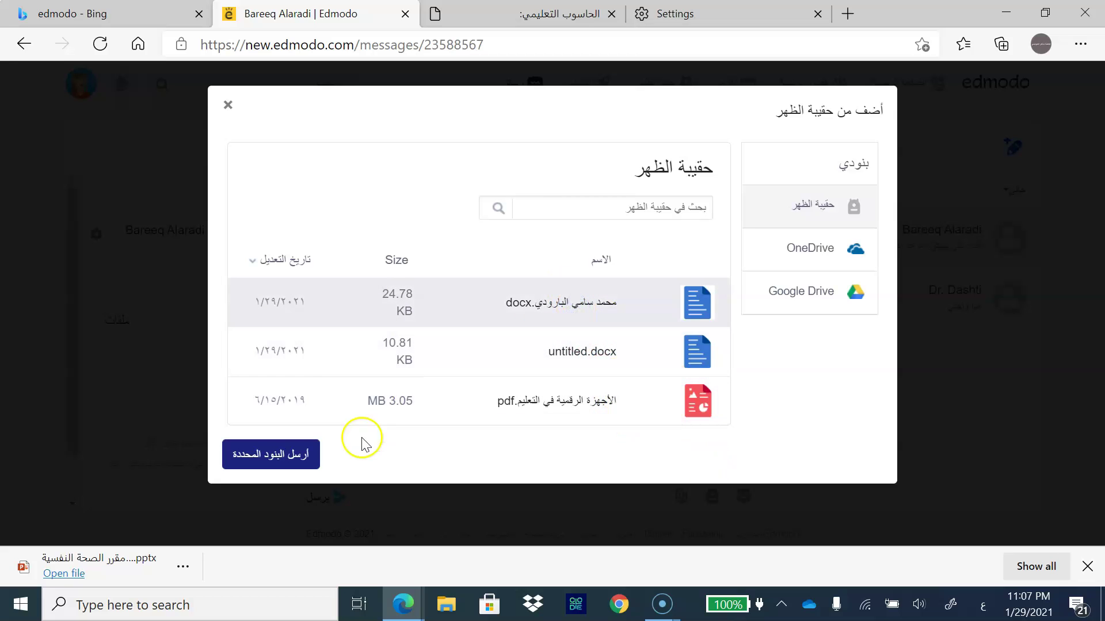
click(304, 454)
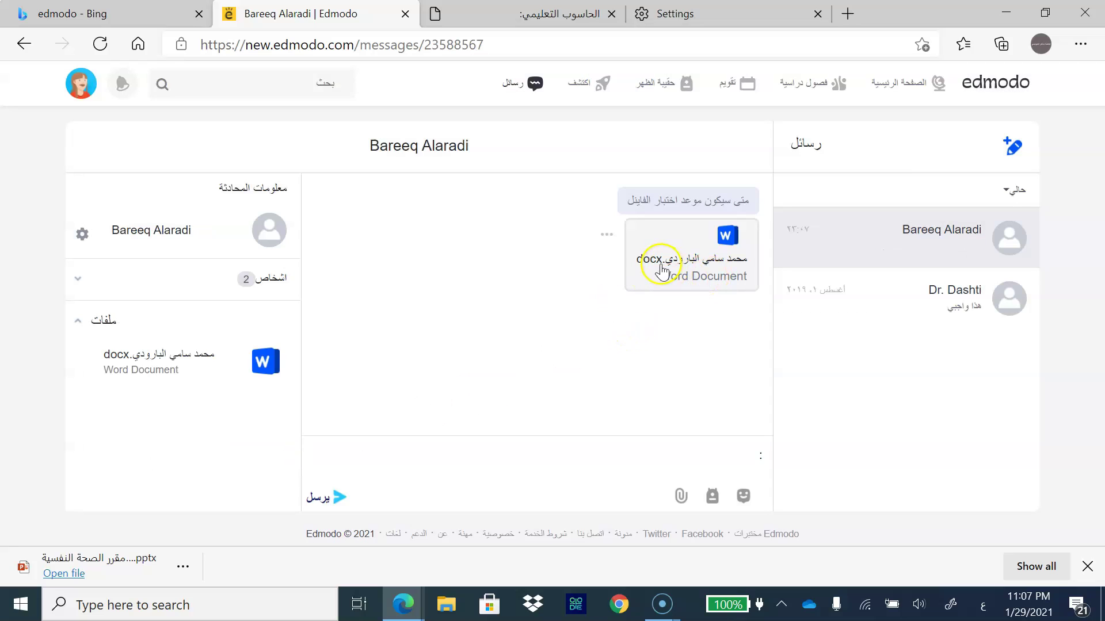
- Delete the sent document "محمد سامي البارودي.docx" from the conversation with the teacher
click(606, 234)
click(590, 270)
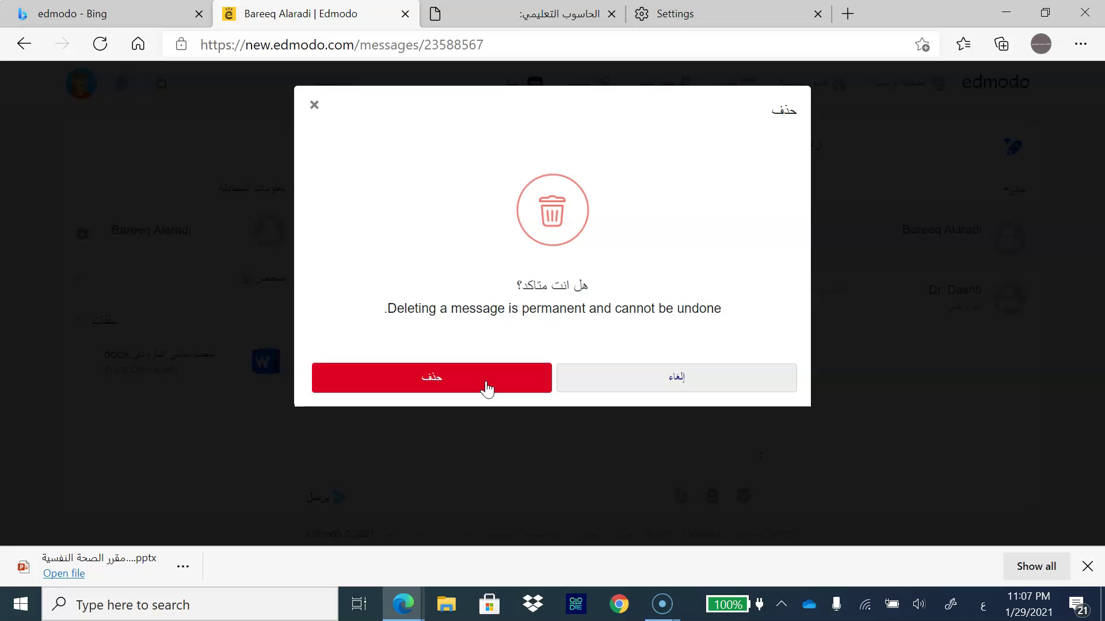
click(486, 386)
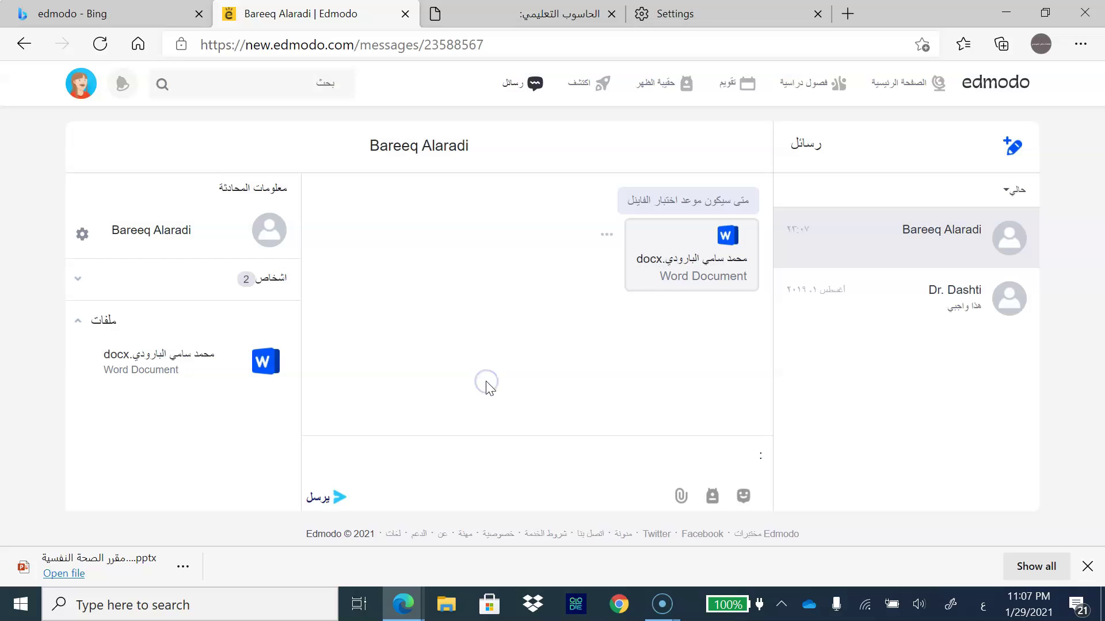
- Send the Word document "الاتالتا.docx" from the computer's OneDrive folder in the conversation with the teacher
click(680, 497)
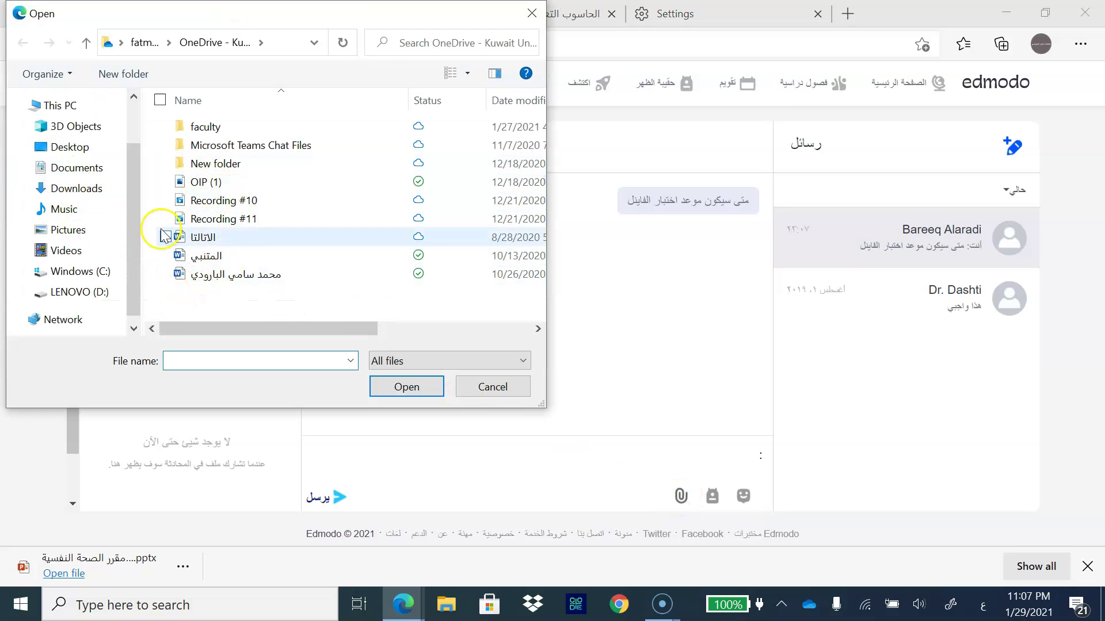
click(230, 238)
click(414, 384)
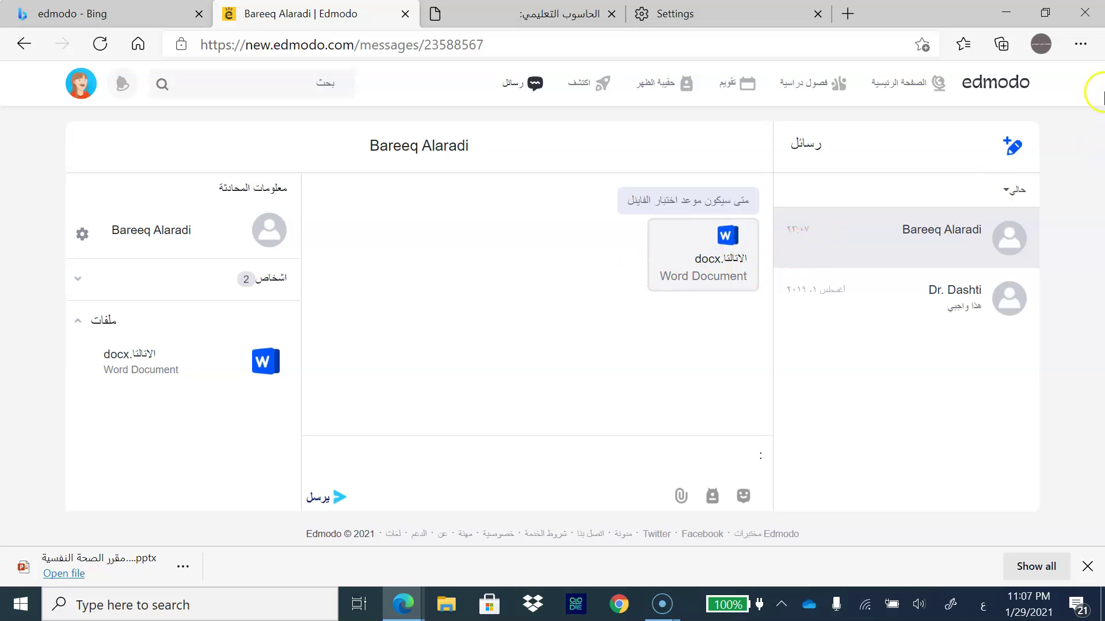
- From the home page's upcoming items, go to the calendar and look through its month view
click(891, 86)
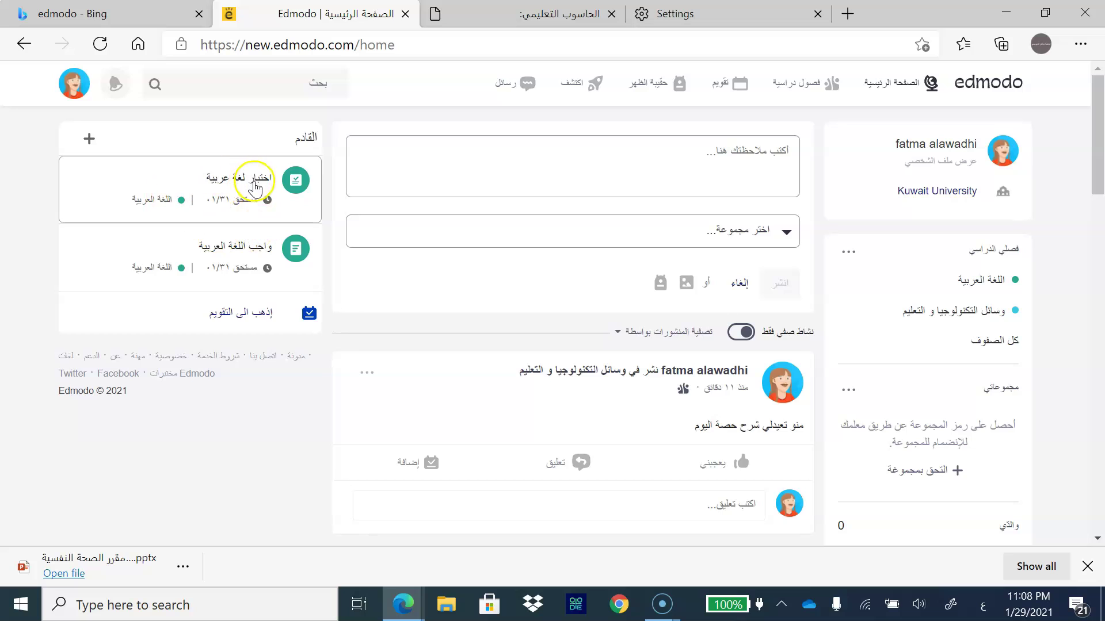
click(251, 320)
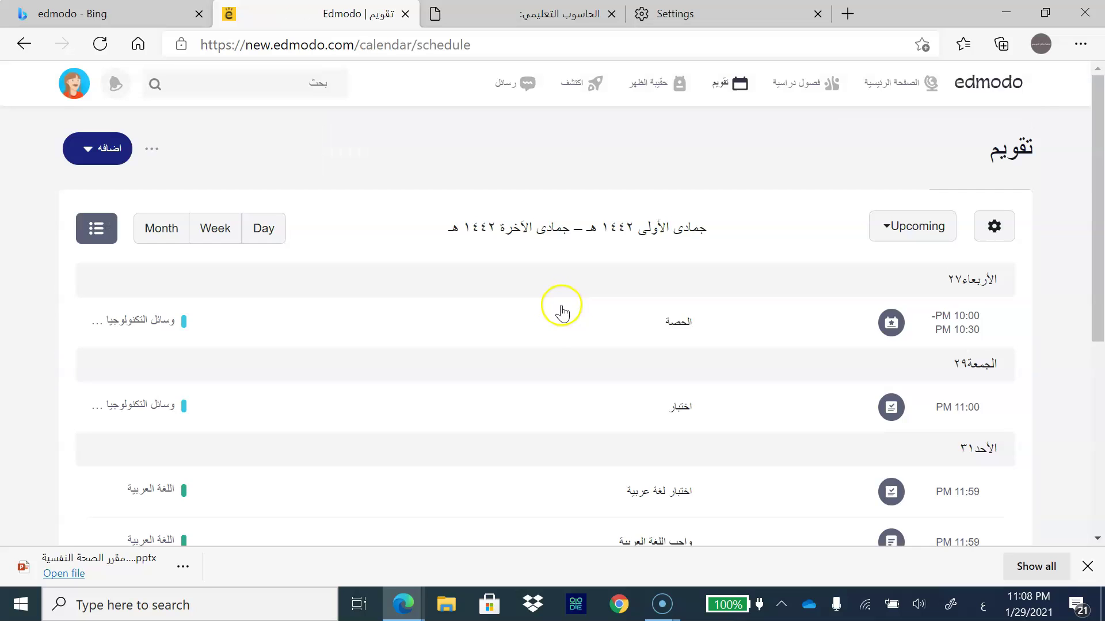
click(165, 236)
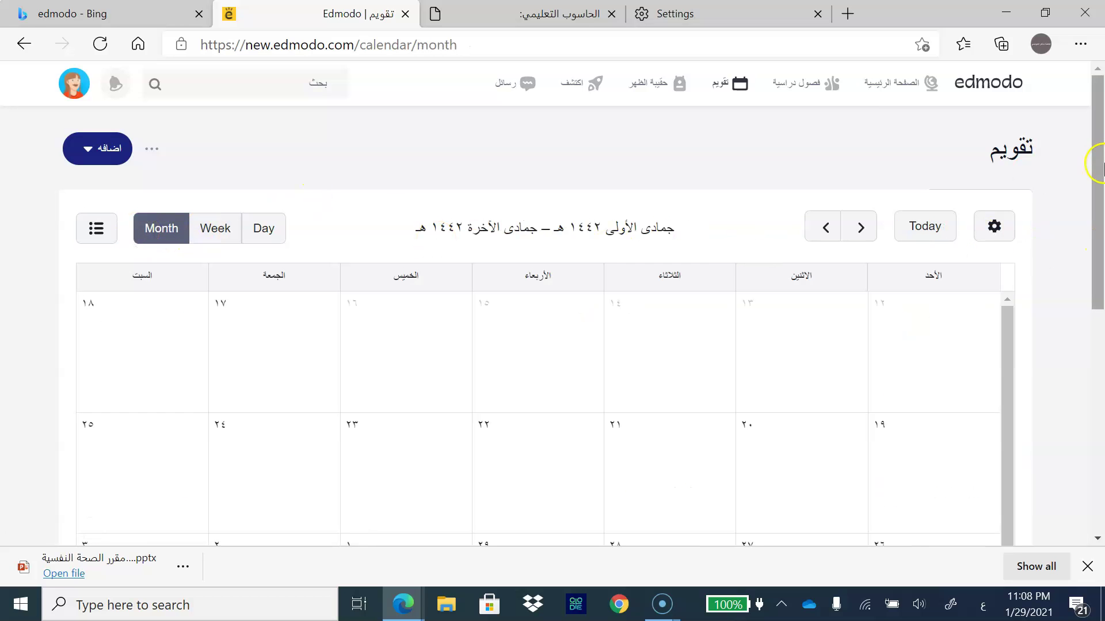
scroll(1100, 227, down, 2)
scroll(1100, 228, down, 3)
scroll(1092, 140, up, 5)
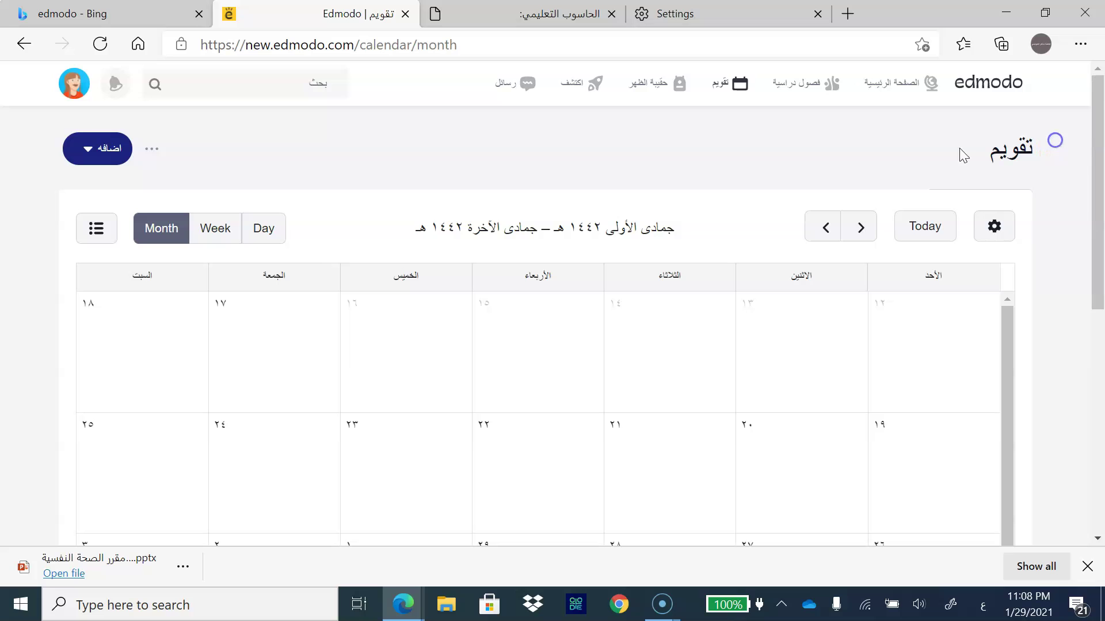
- Open the "اللغة العربية" class from the home page and like the post "ممكن طالبة تعيدلي شرح حصة اليوم"
click(896, 83)
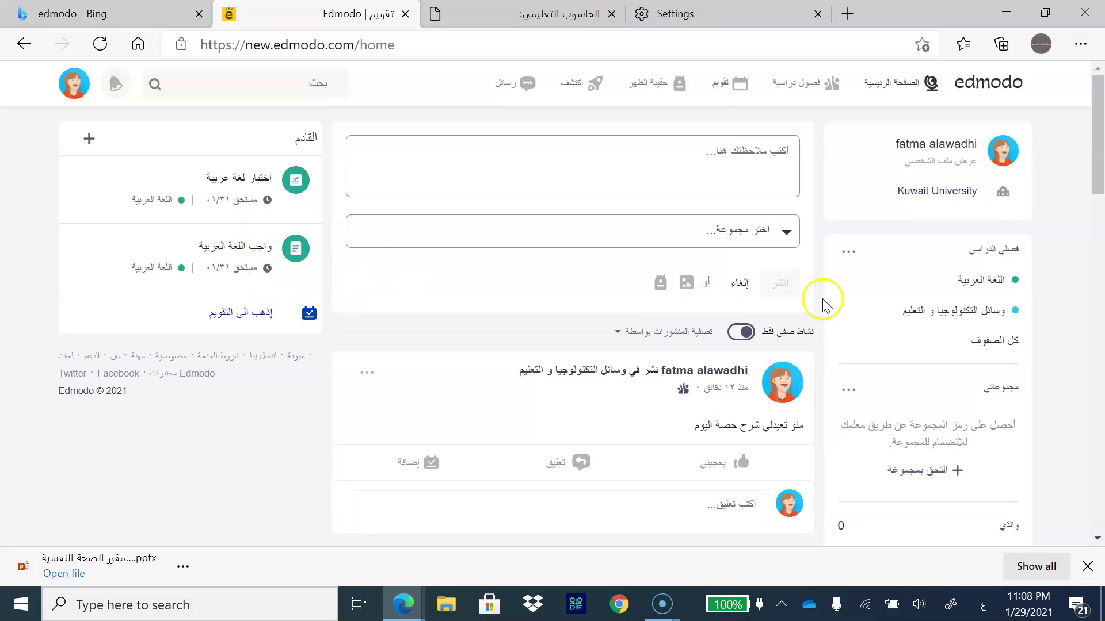
scroll(1092, 175, down, 1)
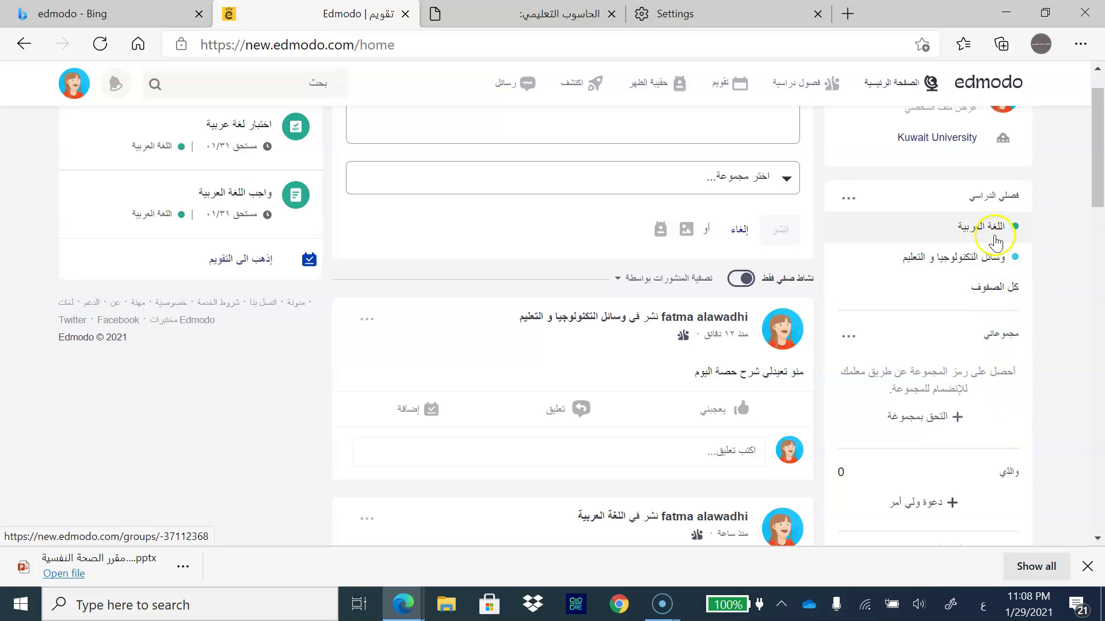
click(979, 233)
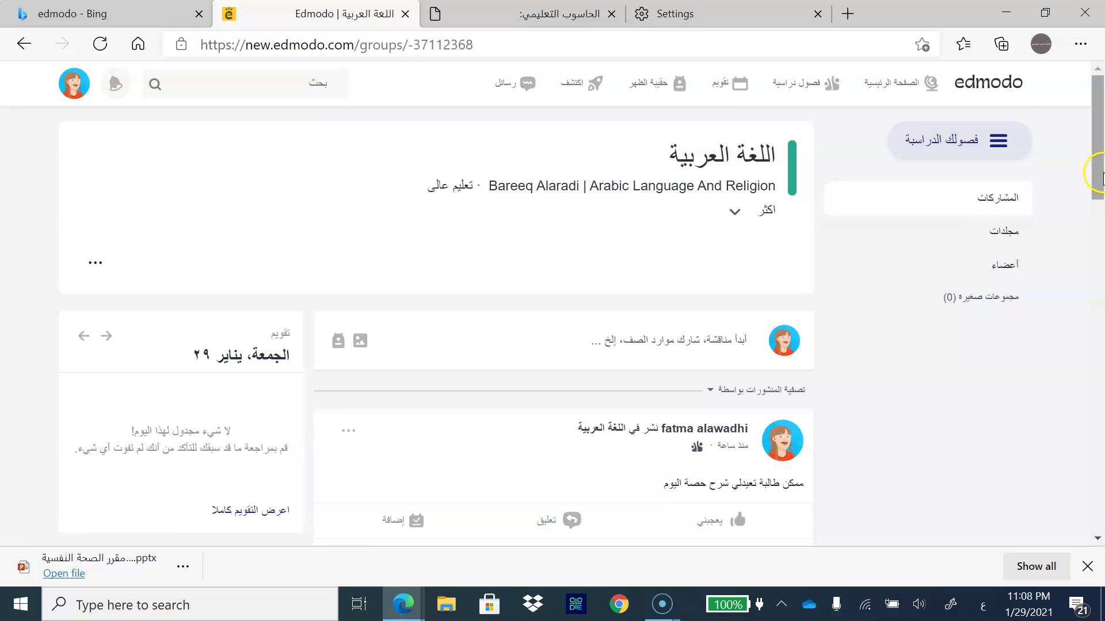
scroll(1100, 184, down, 1)
drag(1101, 185, 1083, 210)
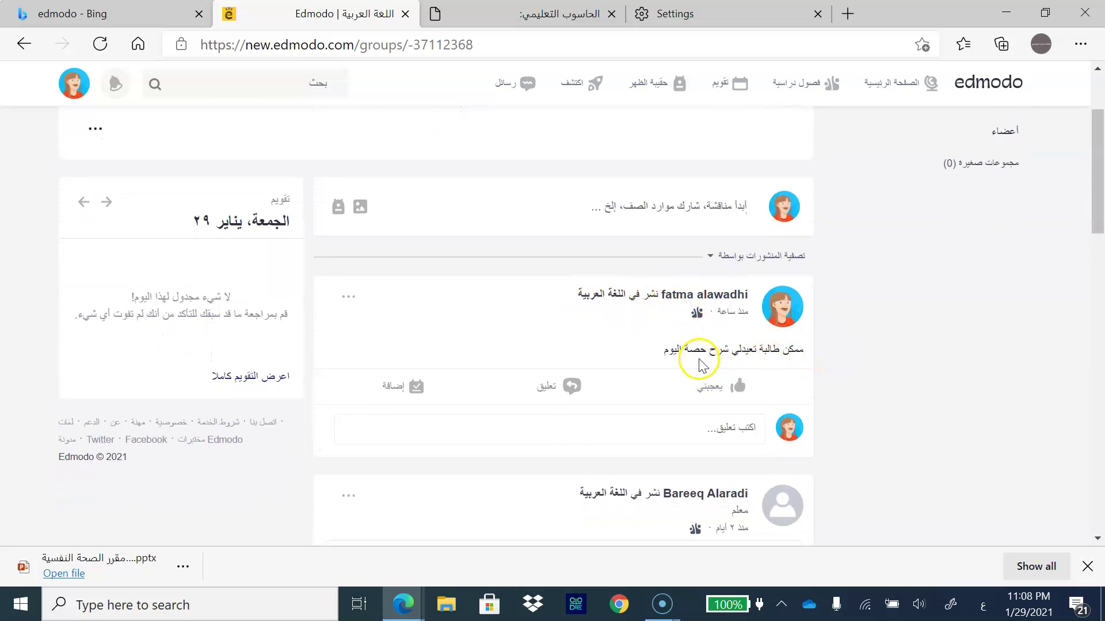
click(743, 385)
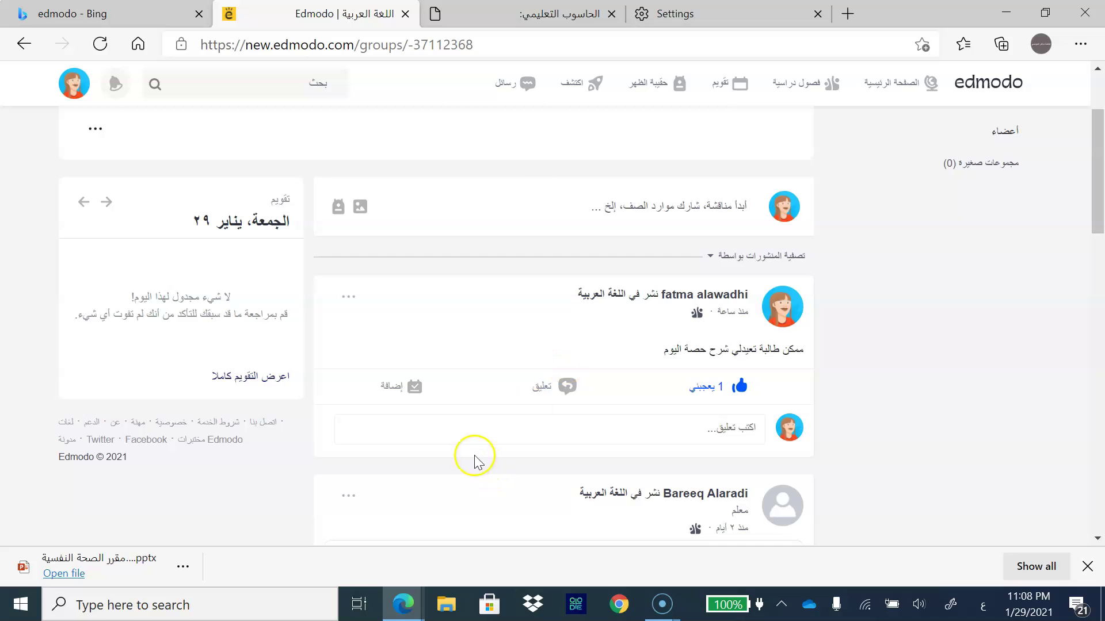
- Look at the new task form for the liked post and its file attachment option, leaving without saving
click(415, 388)
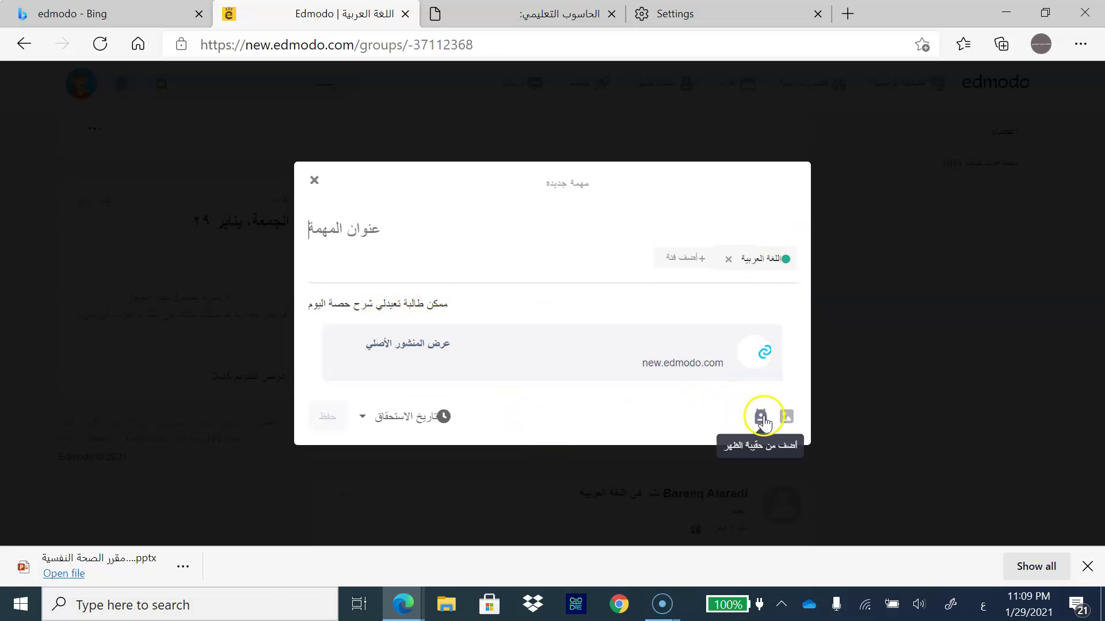
click(788, 417)
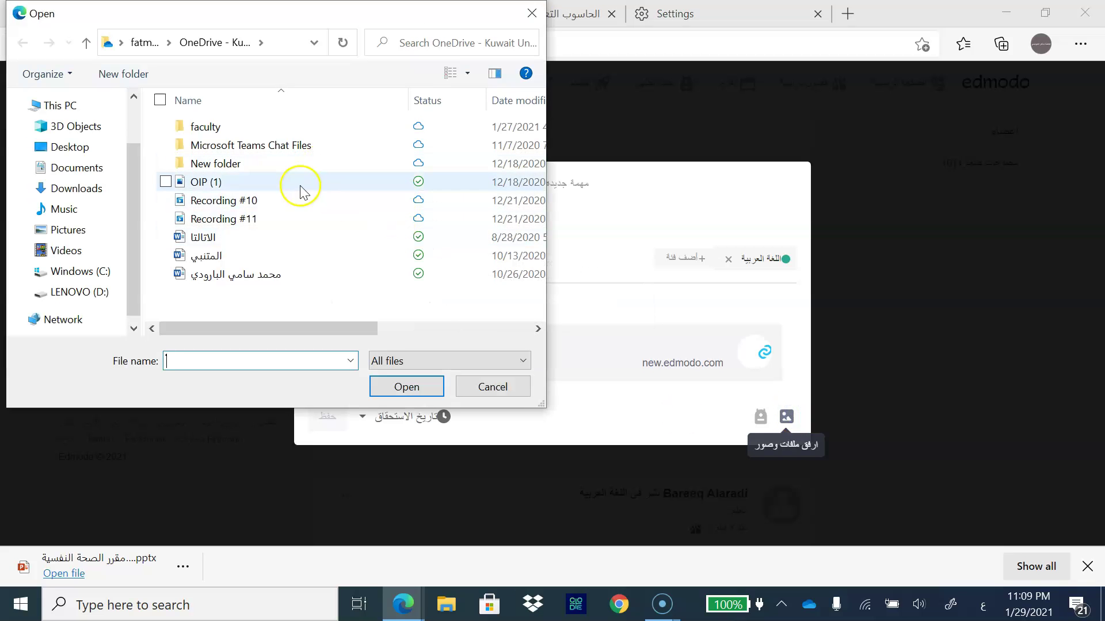
click(534, 14)
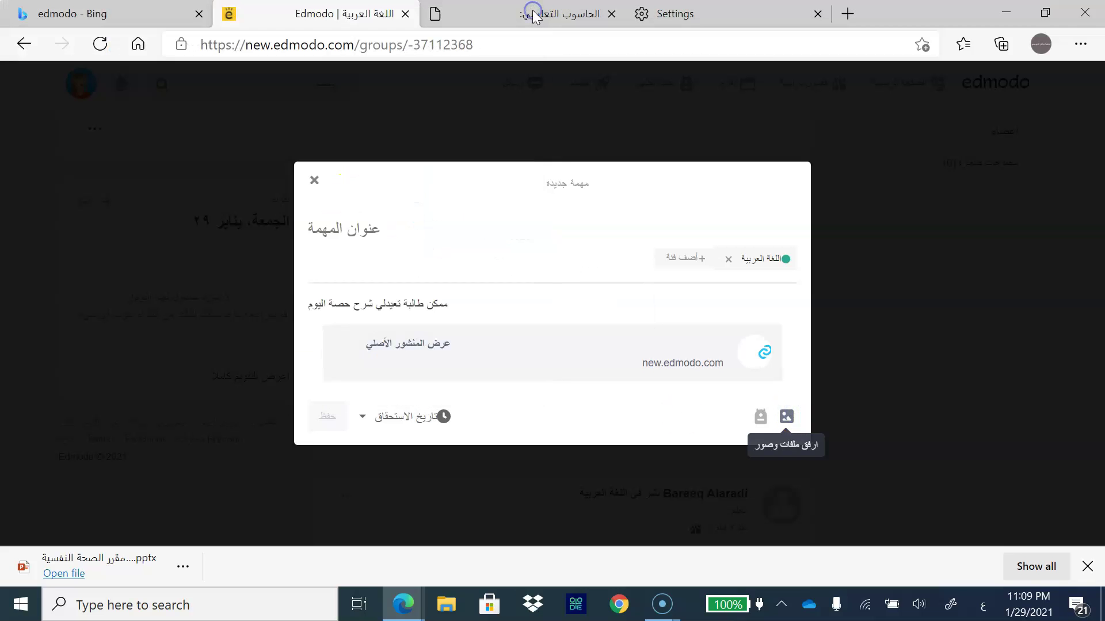
click(318, 182)
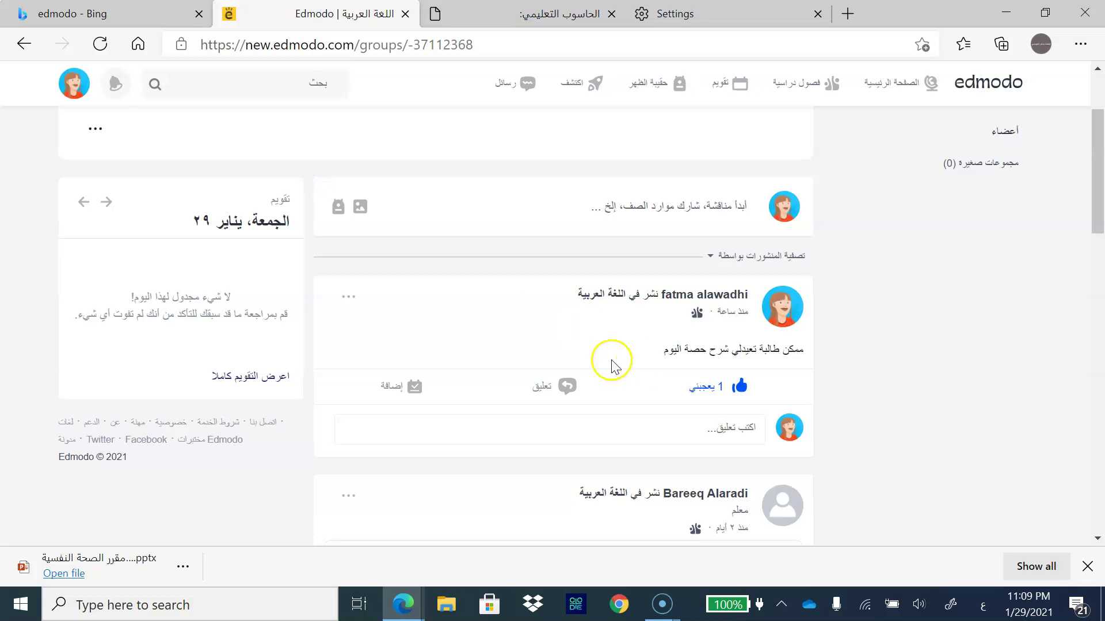
- Vote for "الأحد" in the class poll "الاختبار تريدونه في يوم ؟"
scroll(1096, 246, down, 3)
mouse_move(1100, 271)
mouse_down()
mouse_move(1099, 283)
mouse_move(1087, 183)
mouse_move(1092, 291)
mouse_up()
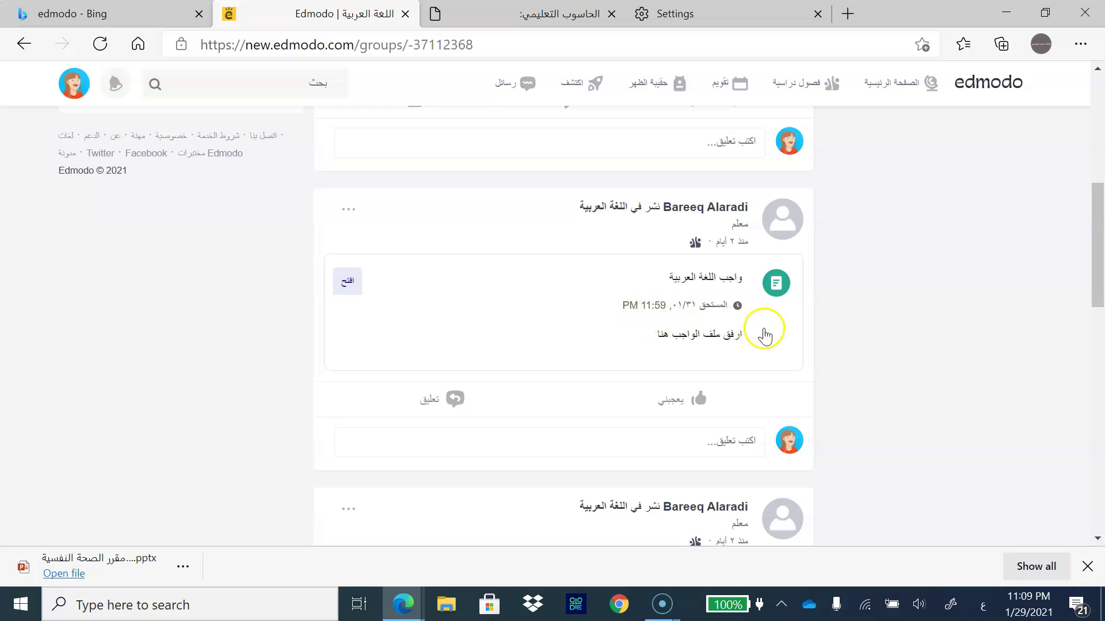
drag(1099, 274, 1095, 492)
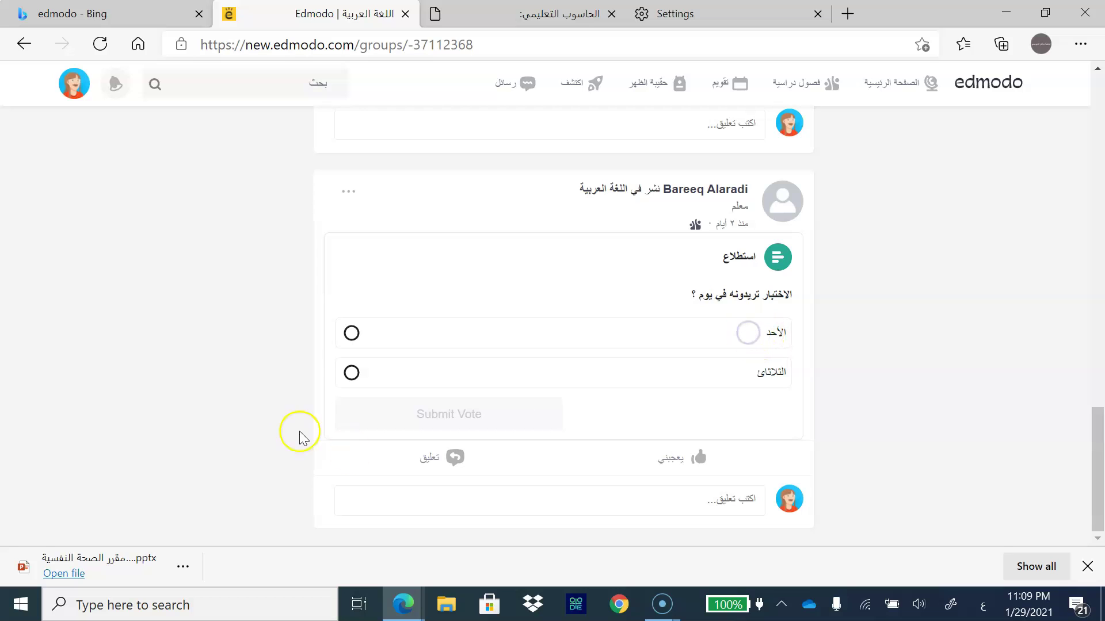
click(350, 334)
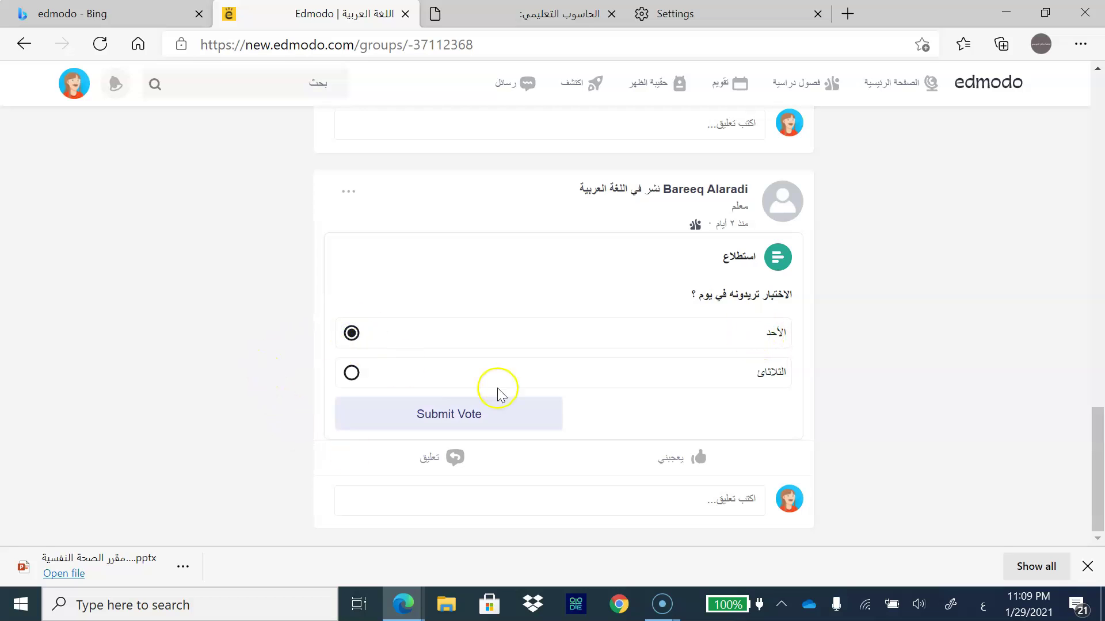
click(496, 419)
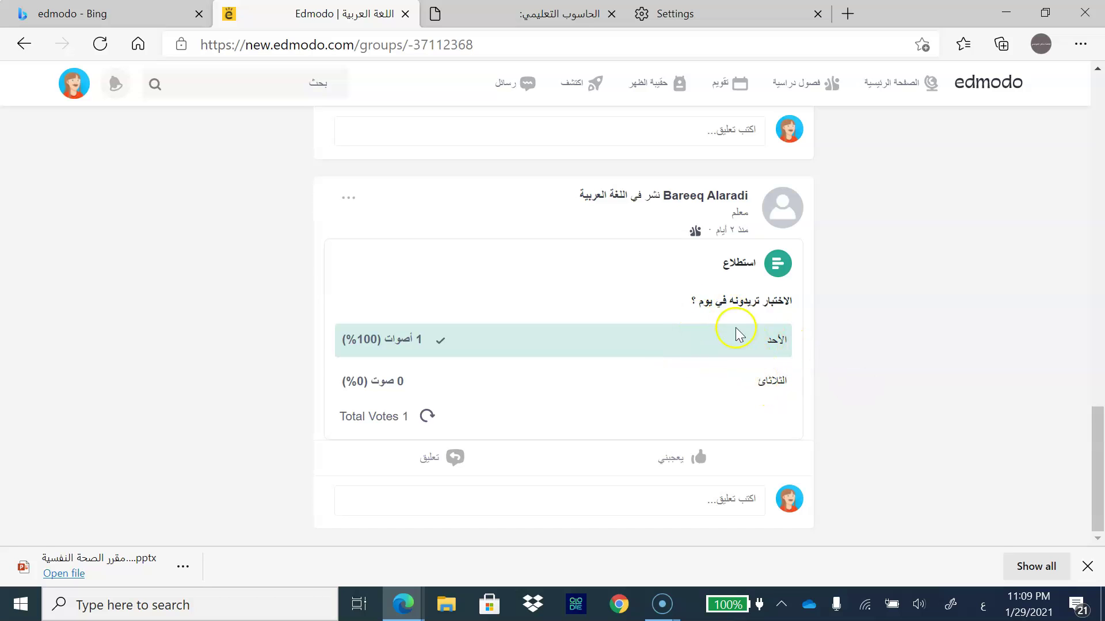
- Add the file "نظريات التعلم.docx" from the teacher's "ملف المادة" class post to the backpack
drag(1088, 443, 1074, 372)
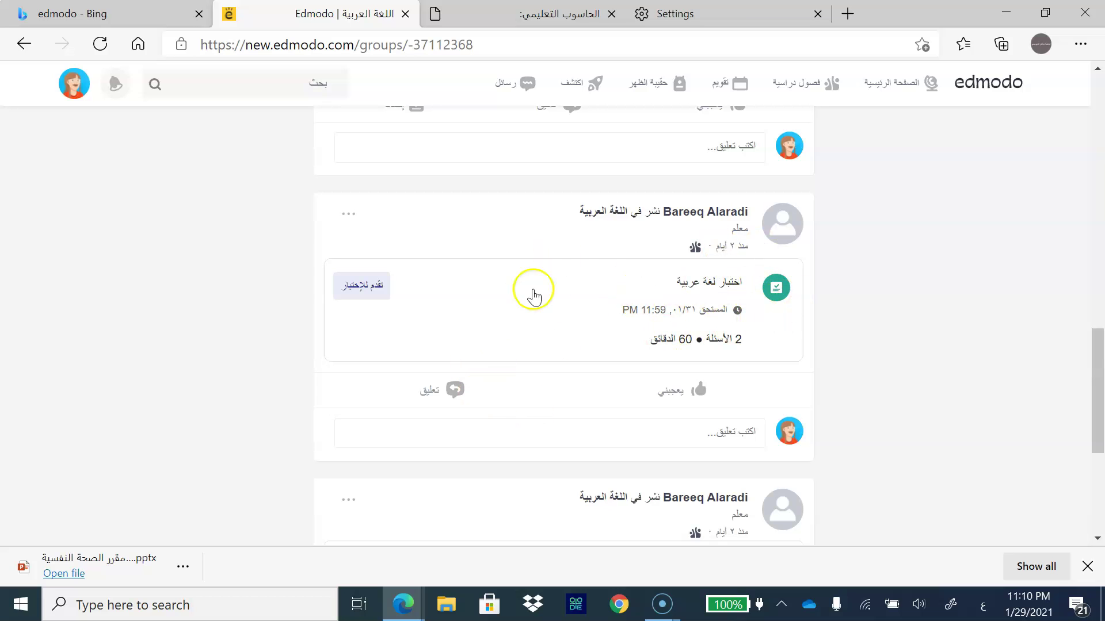
drag(1098, 366, 1086, 298)
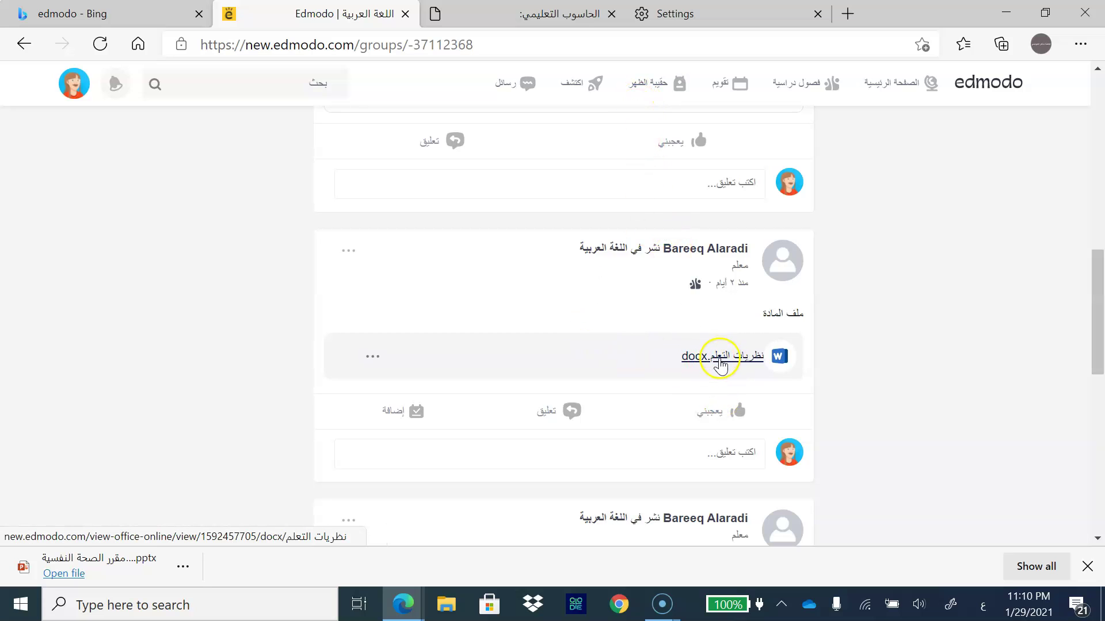
click(375, 357)
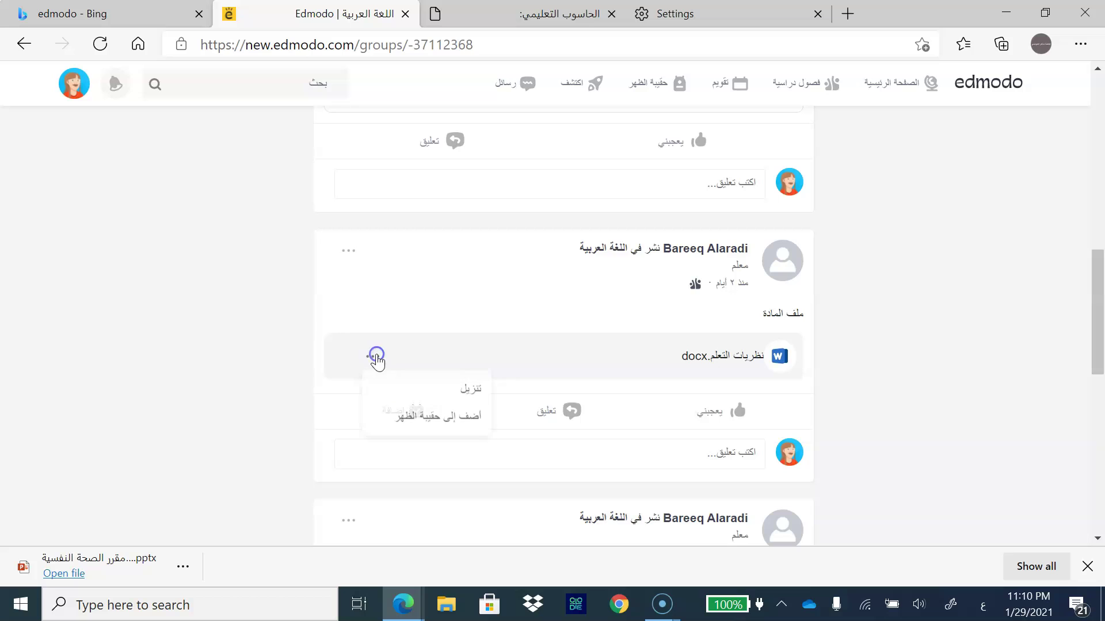
click(446, 422)
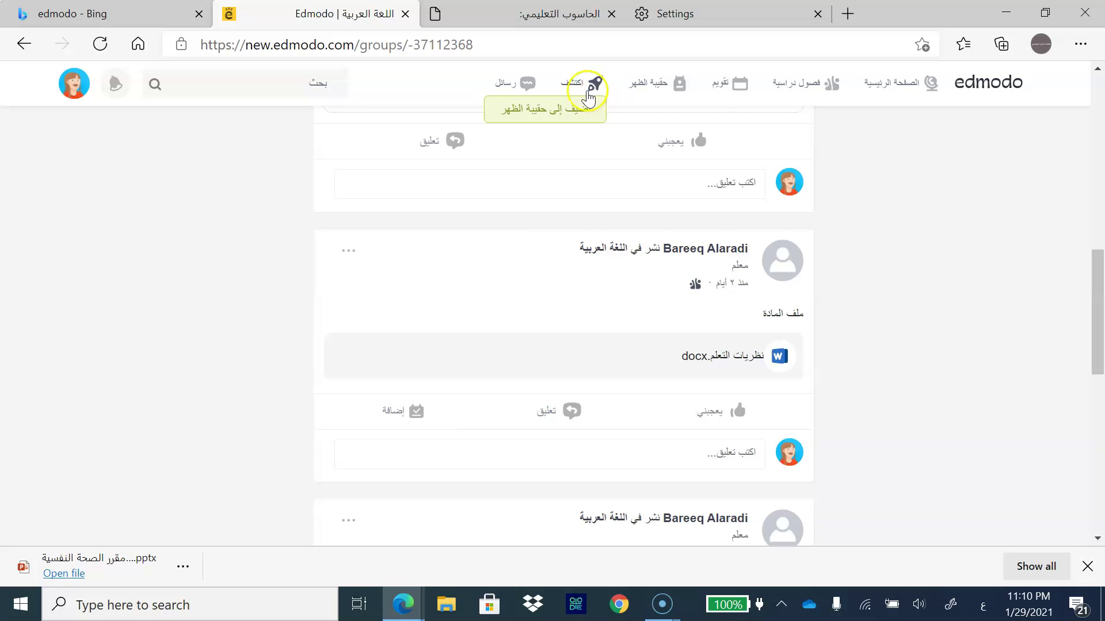
- Check for "نظريات التعلم.docx" in the backpack and look at its file options, leaving without choosing any
click(662, 84)
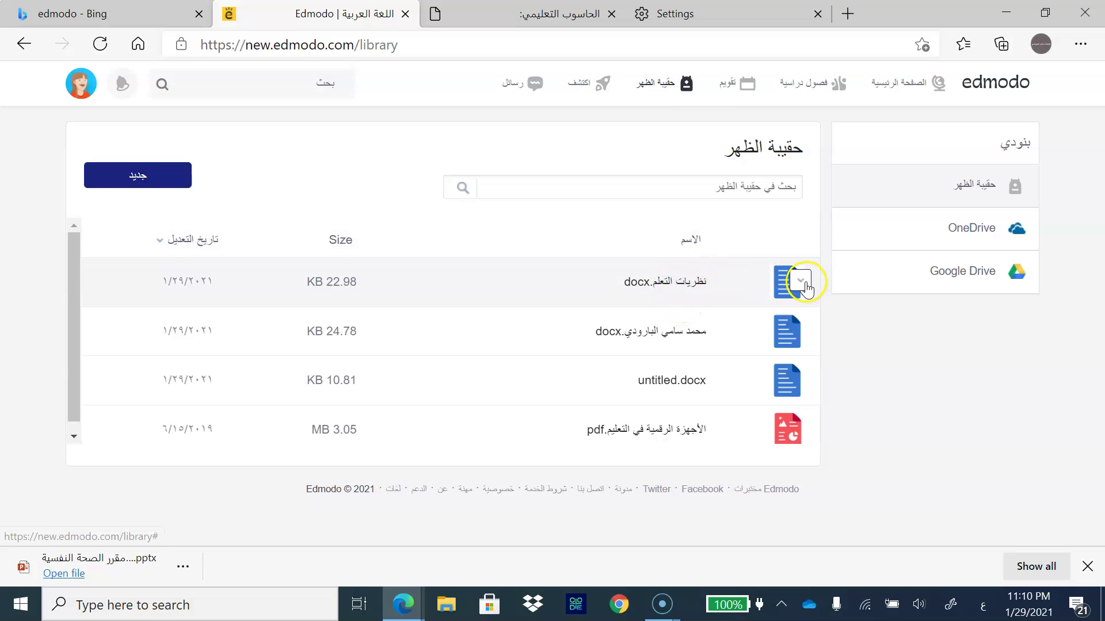
click(805, 282)
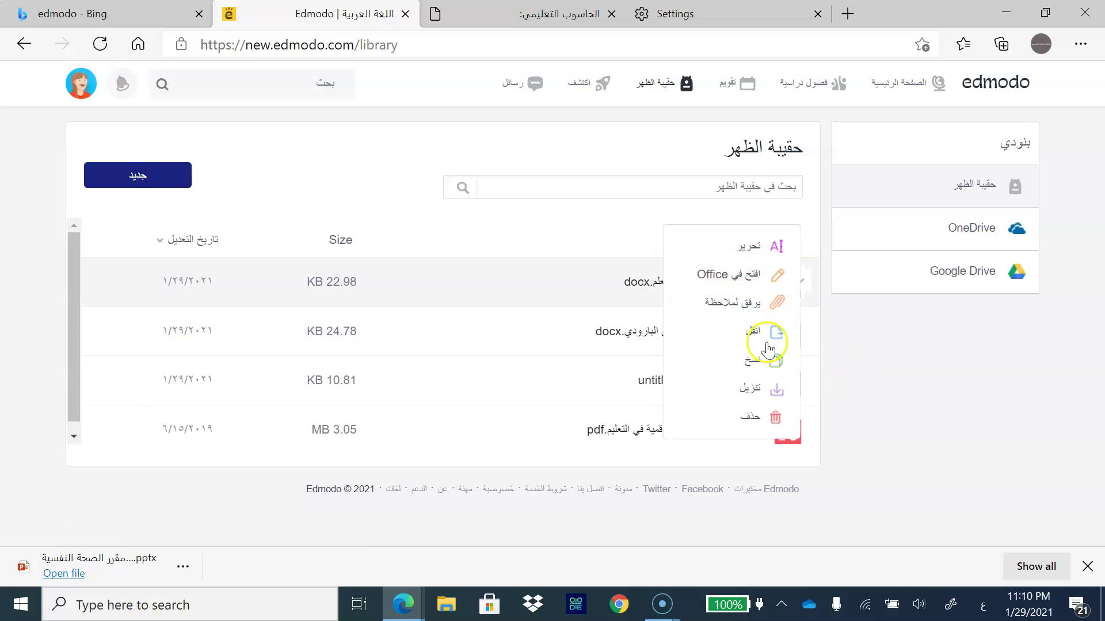
click(874, 349)
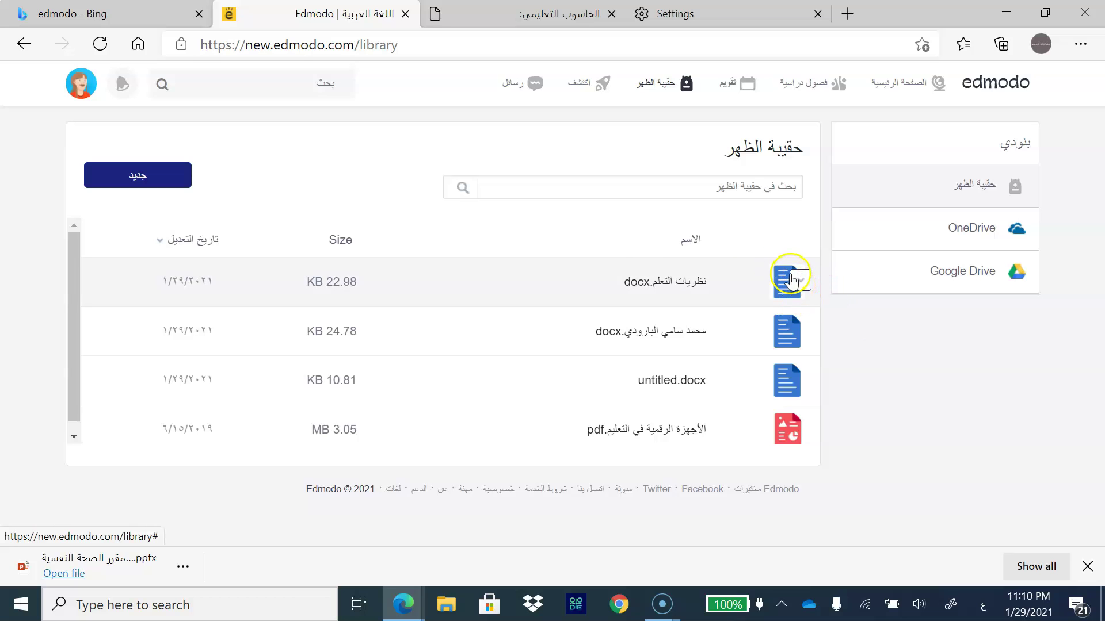
- Return to the home page and look through the account's notifications, closing the list when done
click(873, 84)
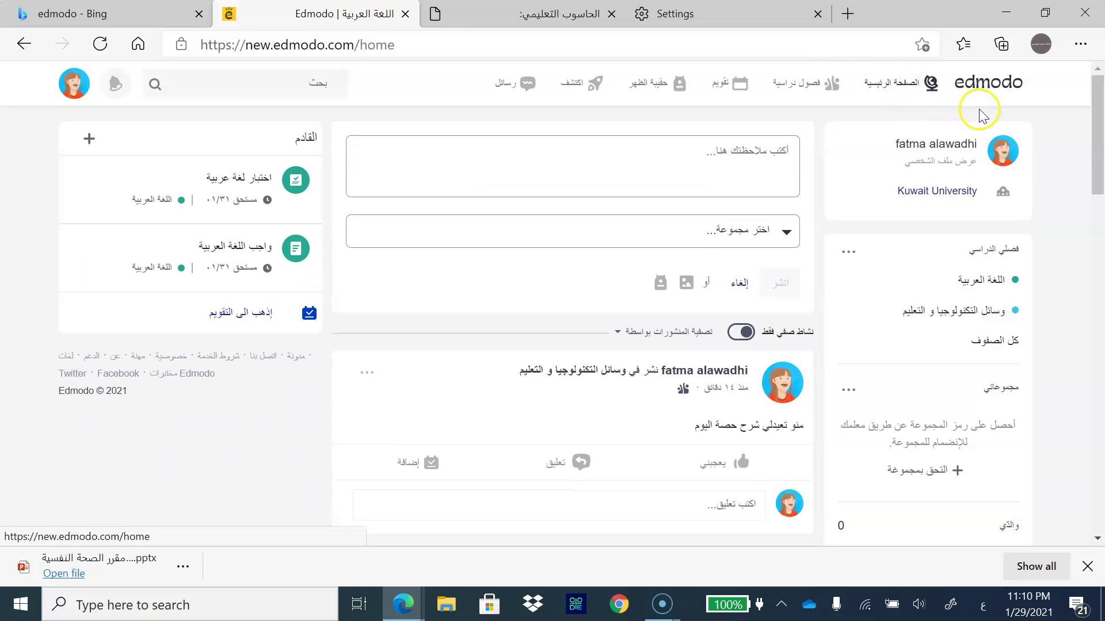
click(1097, 126)
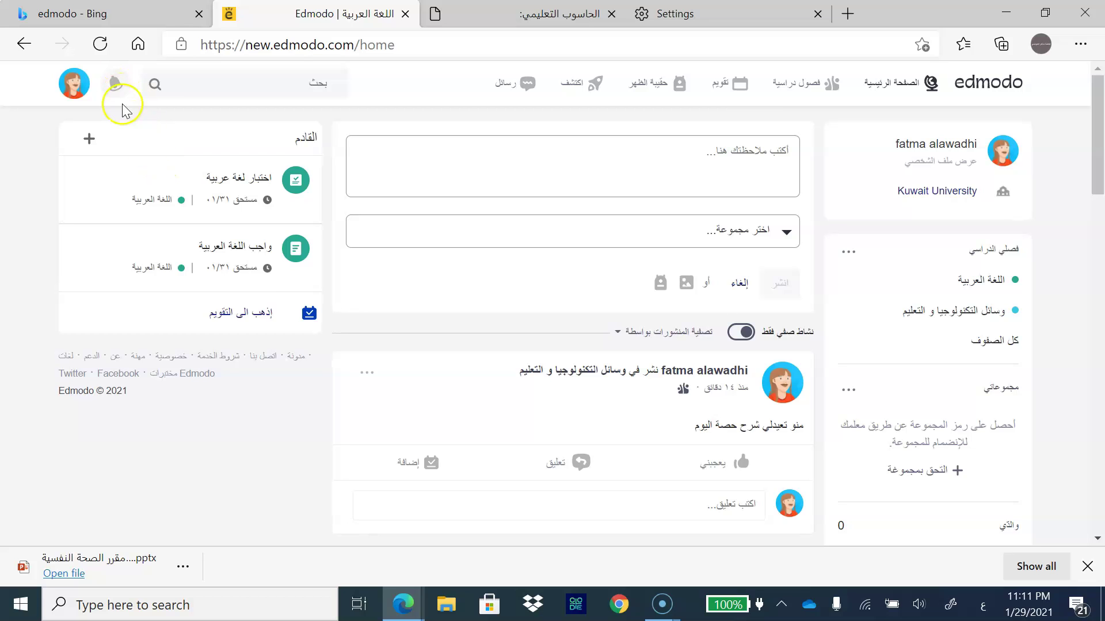
click(117, 91)
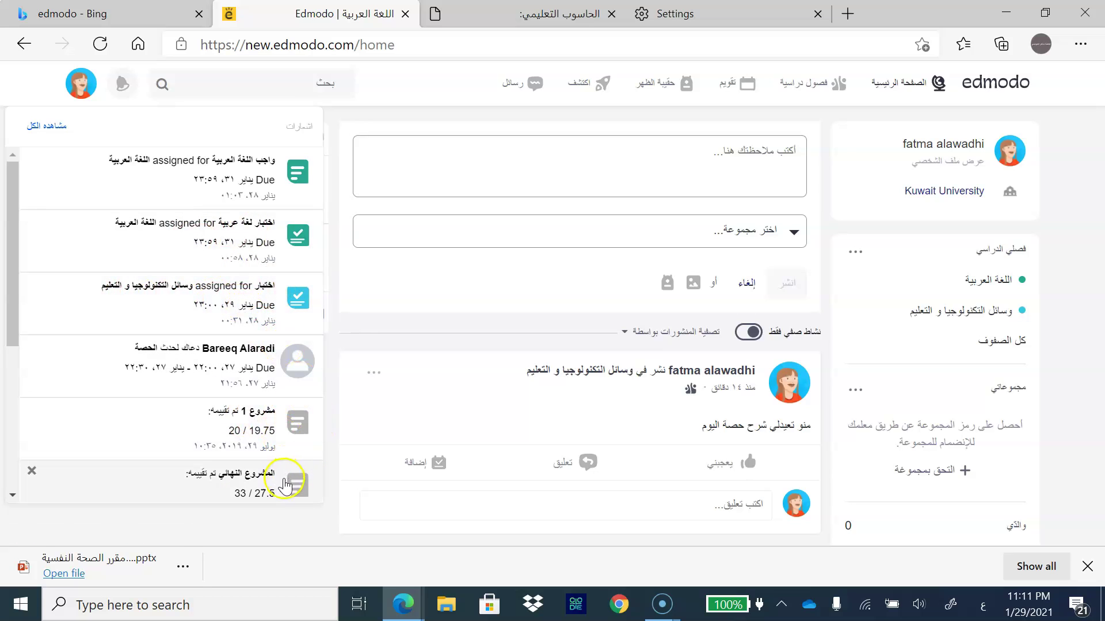
drag(14, 278, 20, 353)
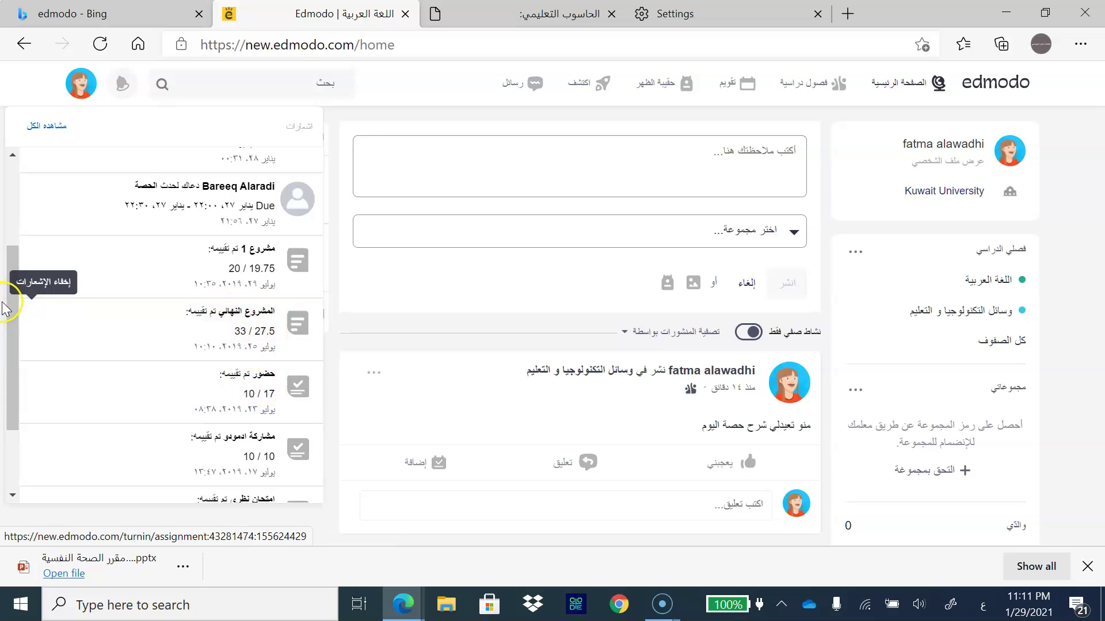
drag(12, 297, 8, 184)
click(26, 101)
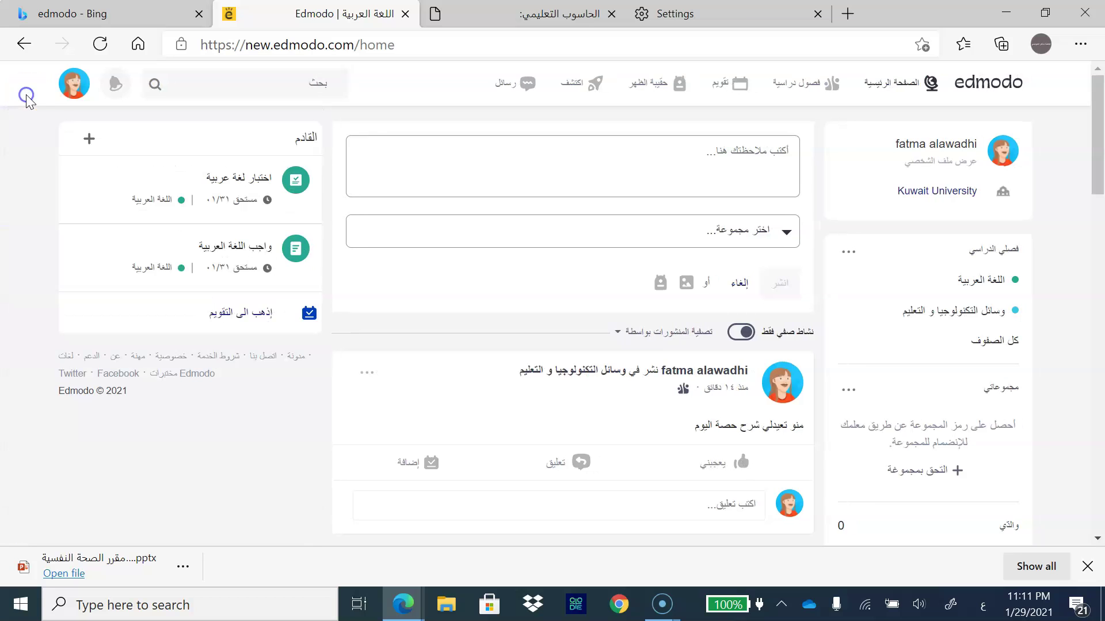
click(117, 85)
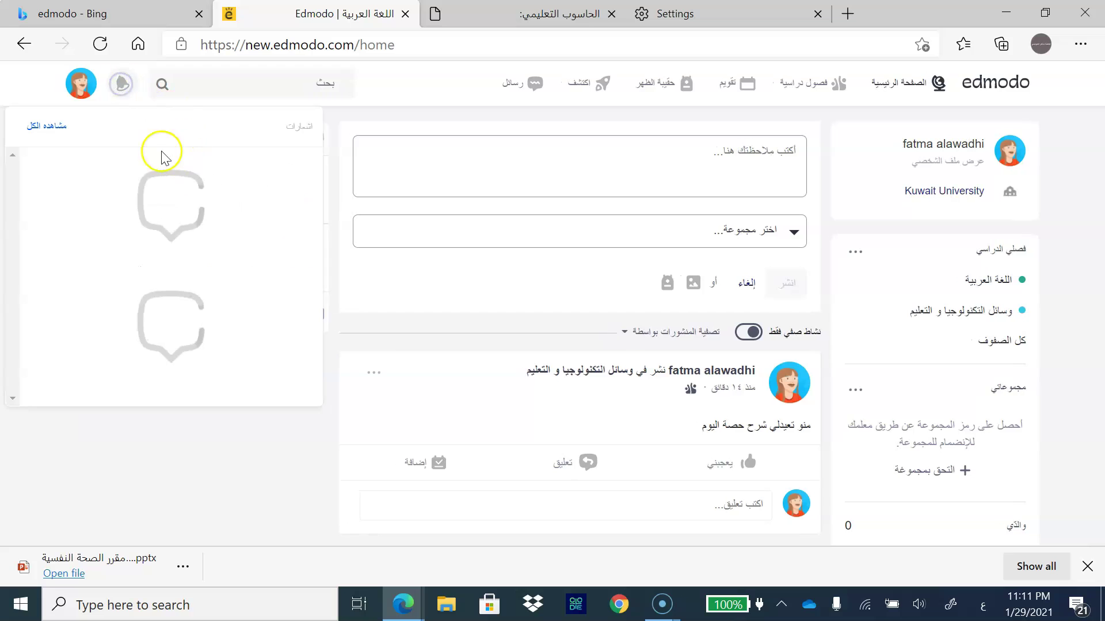
click(121, 83)
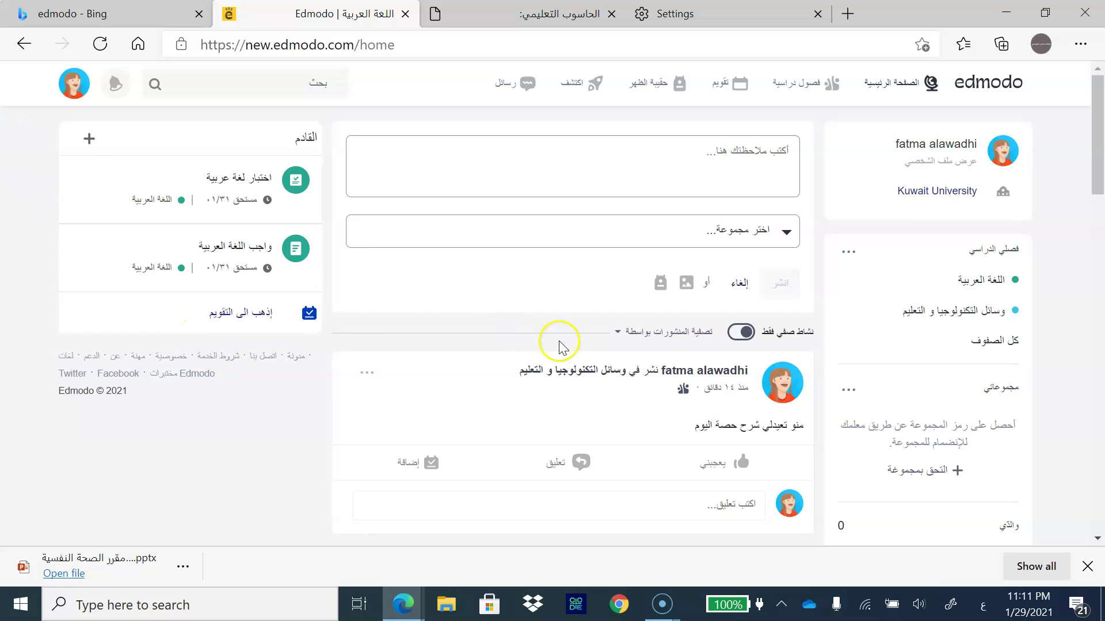
click(21, 604)
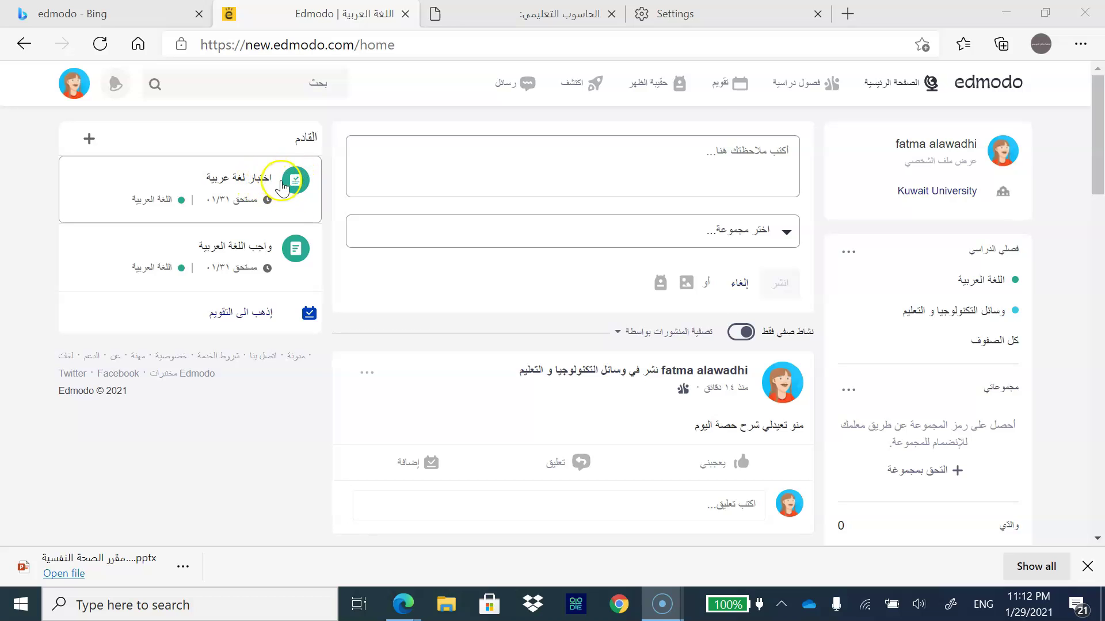
- Open the quiz "اختبار لغة عربية" from the home page's upcoming items and start taking it
click(298, 211)
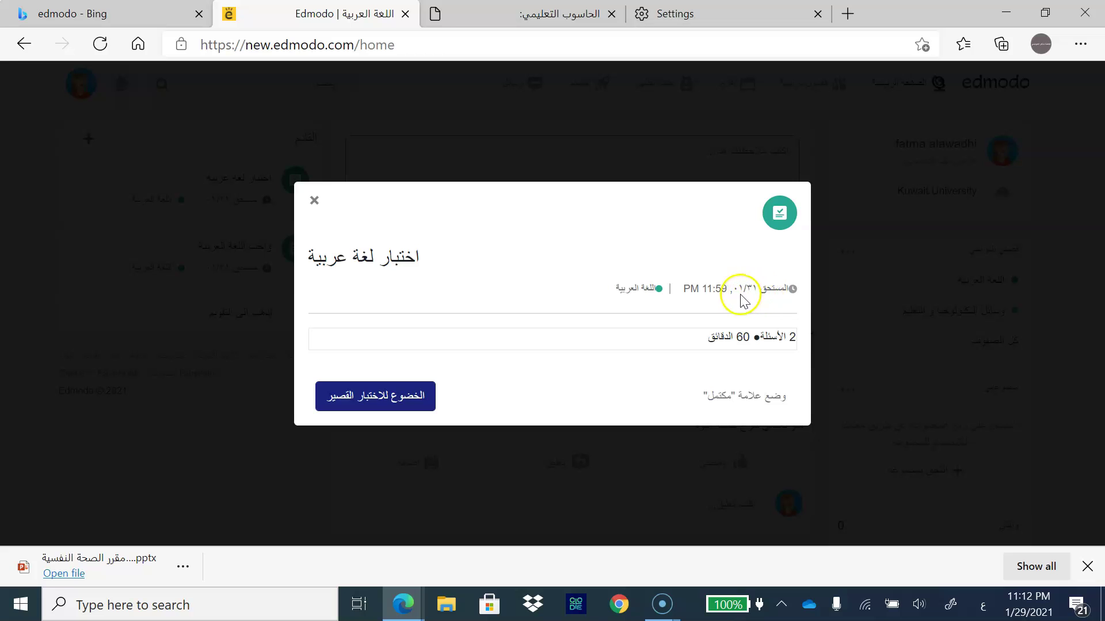
click(403, 393)
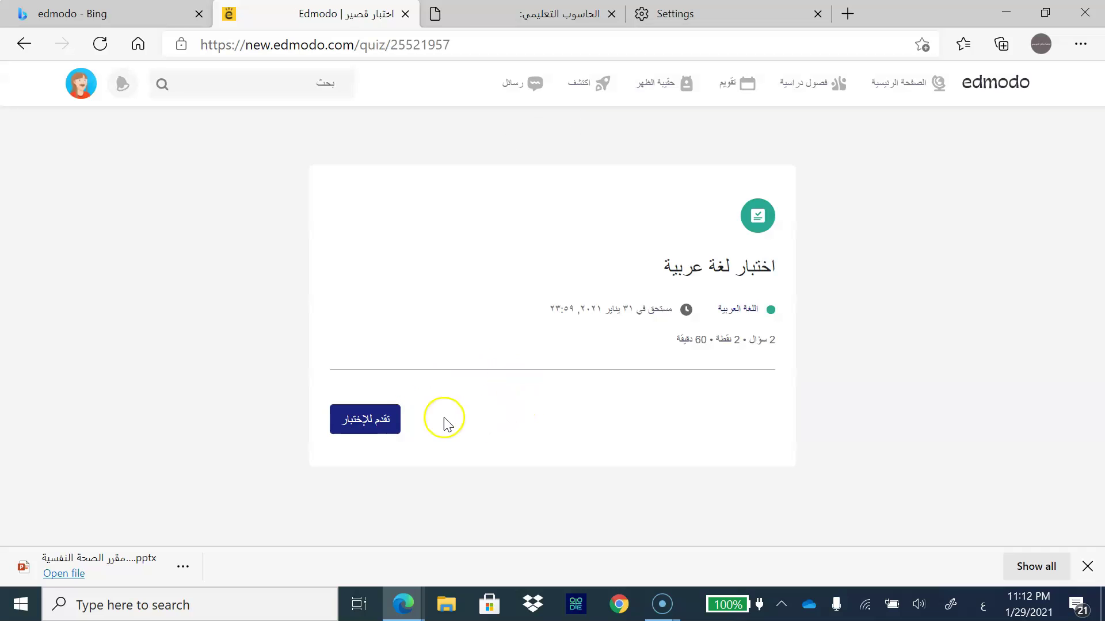
click(375, 421)
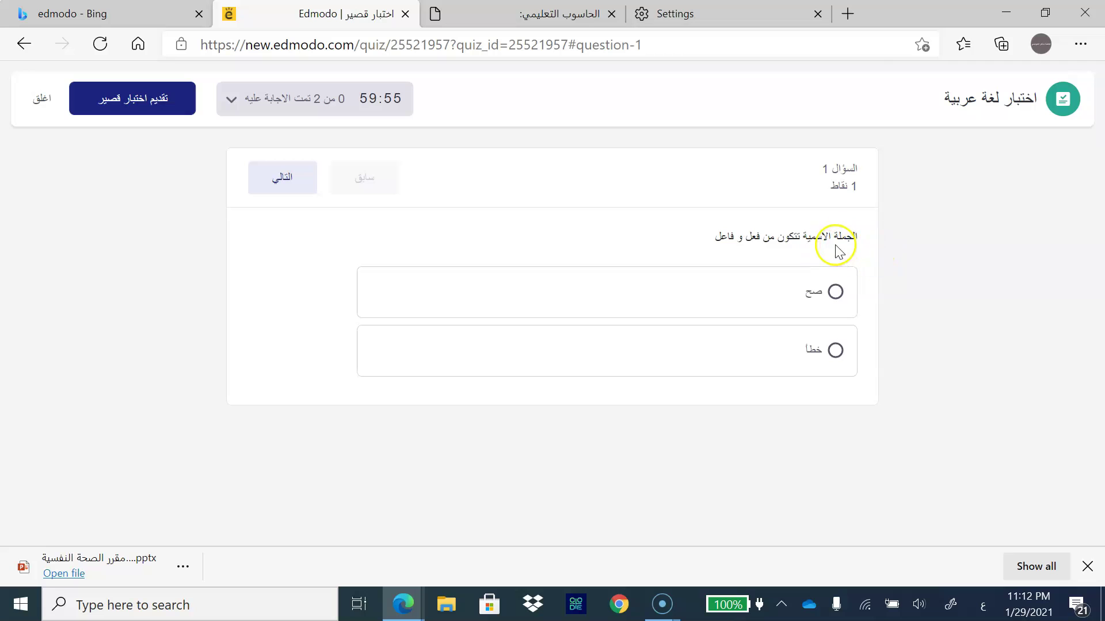
- Answer question 1 of the quiz with "خطأ" and question 2 with "مبتدأ"
click(835, 348)
click(272, 175)
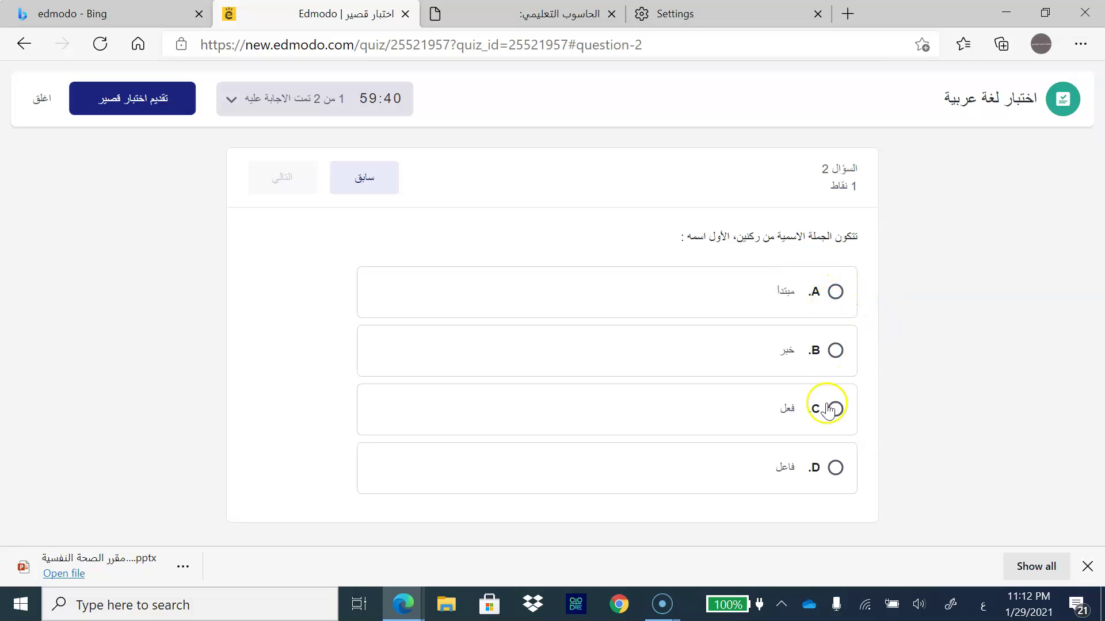
click(835, 292)
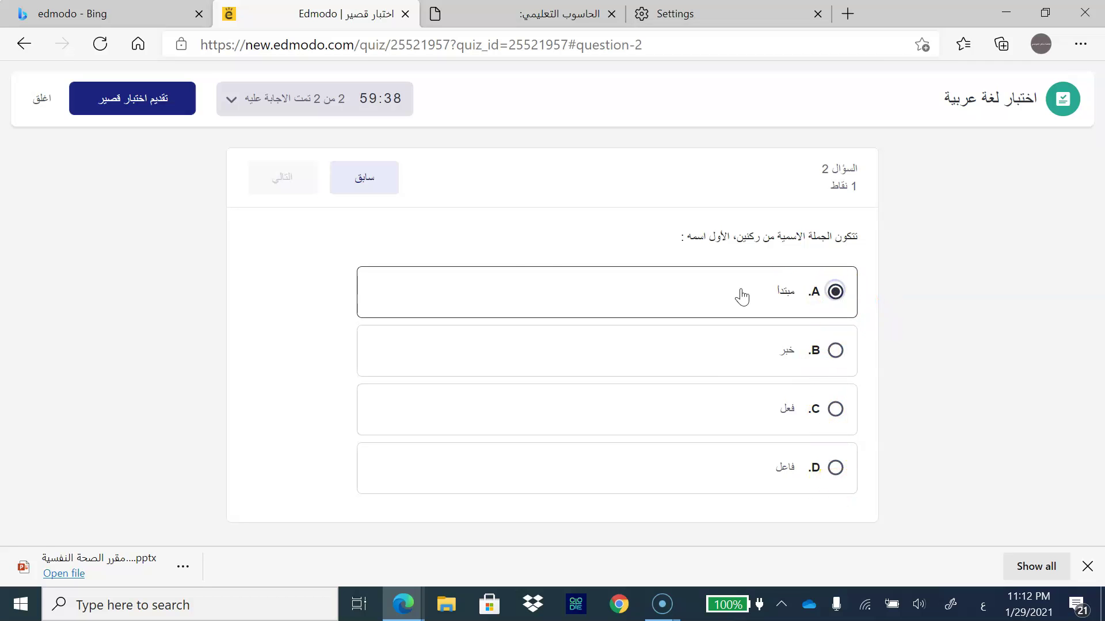
- Recheck the answers to both quiz questions and submit the quiz, confirming the submission
click(364, 186)
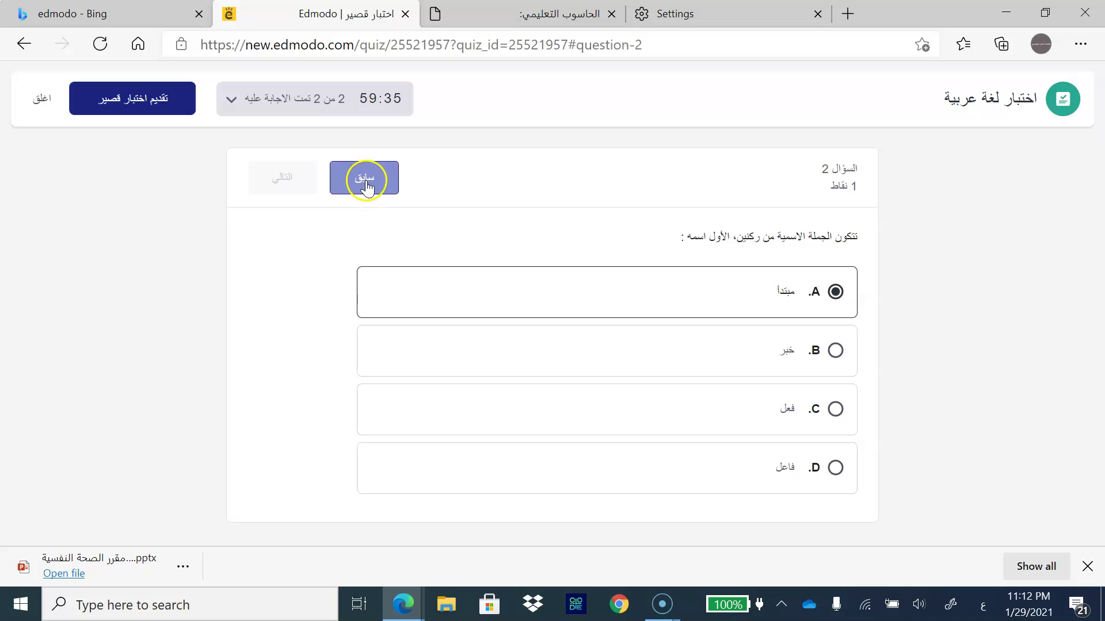
click(364, 184)
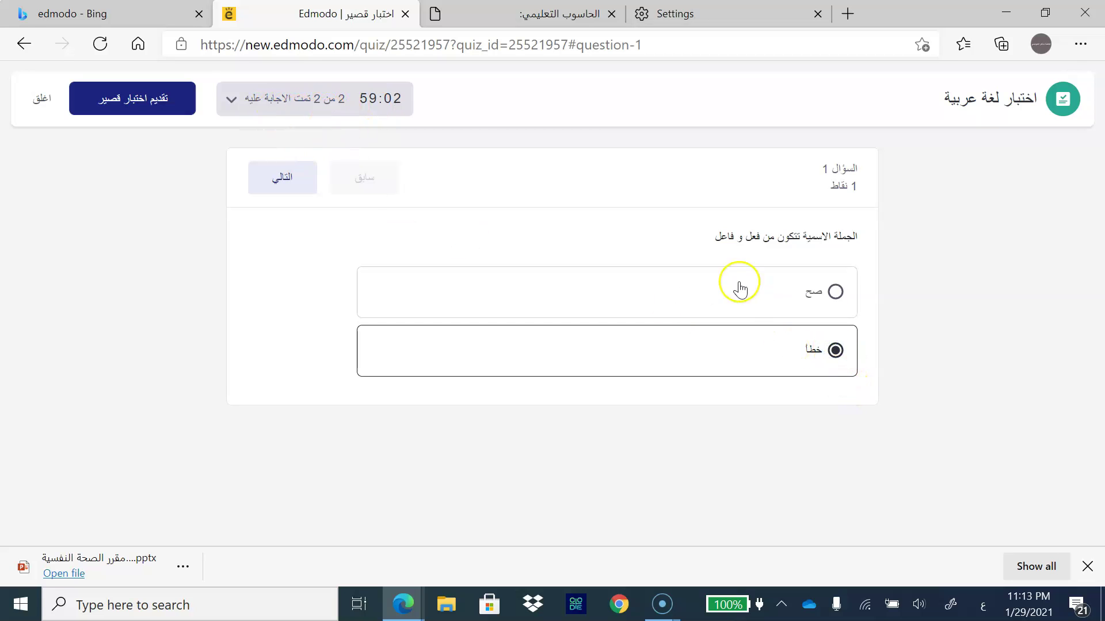
click(296, 178)
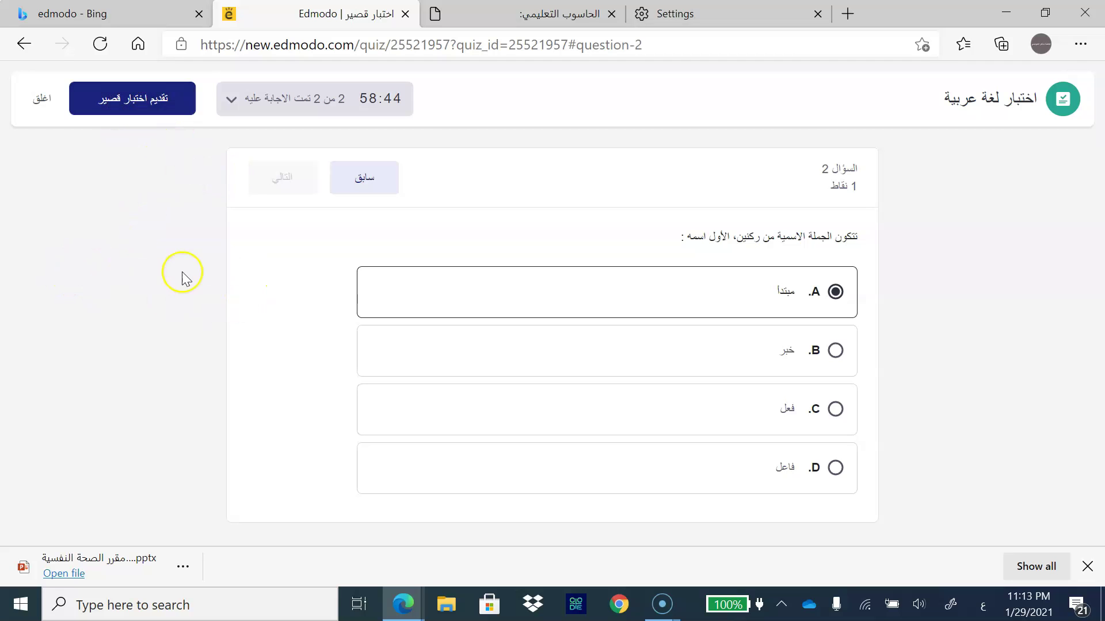
click(139, 112)
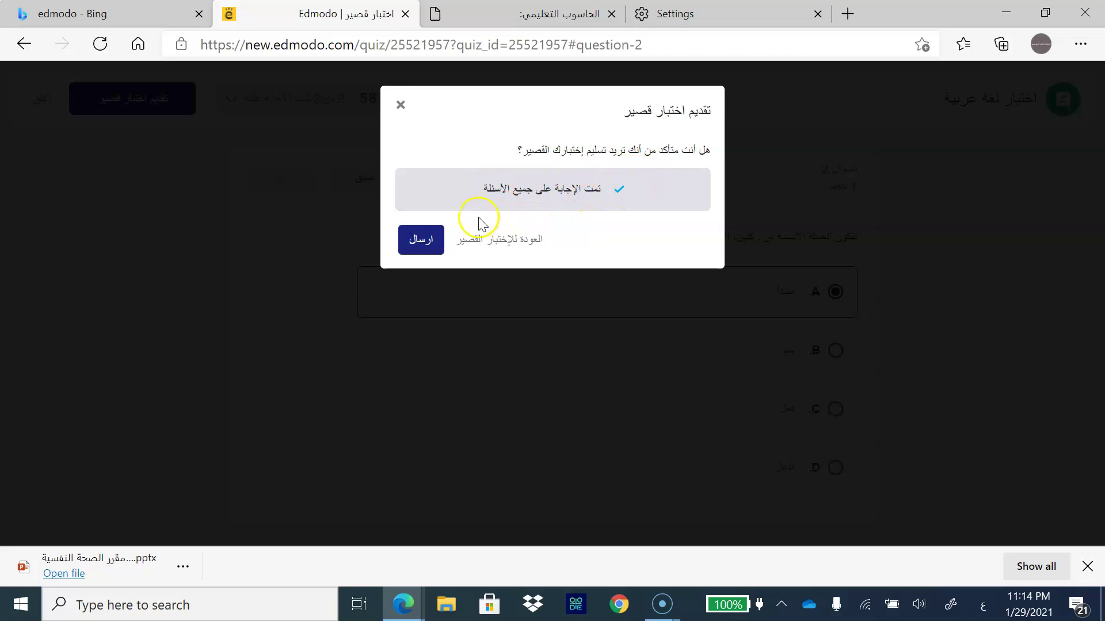
click(429, 240)
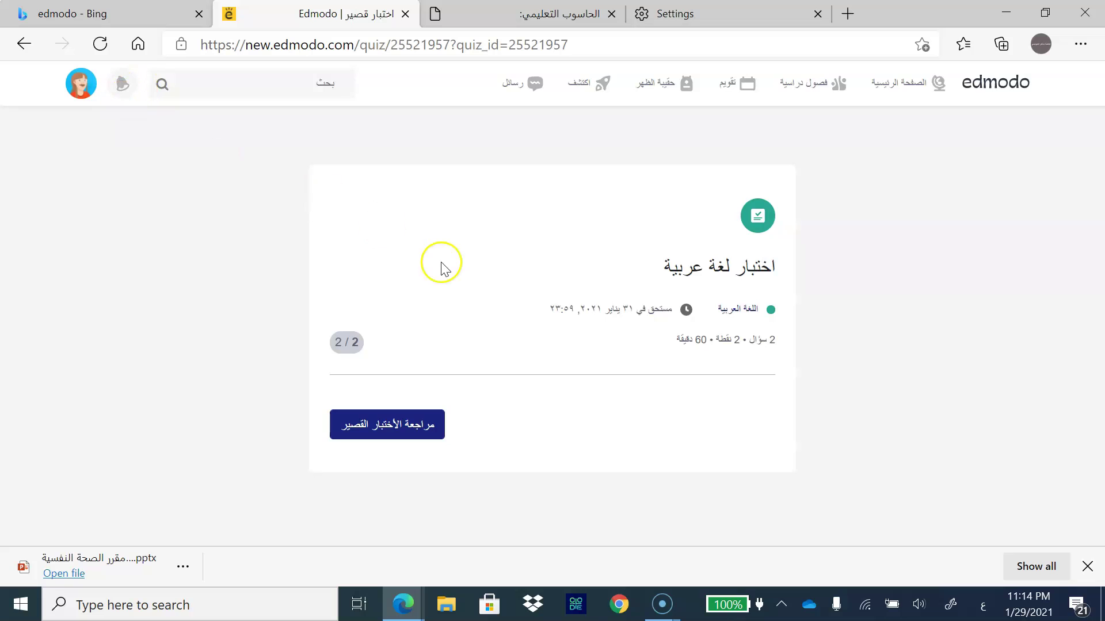
- Review the graded answers to both questions of the submitted quiz and close the review
click(412, 433)
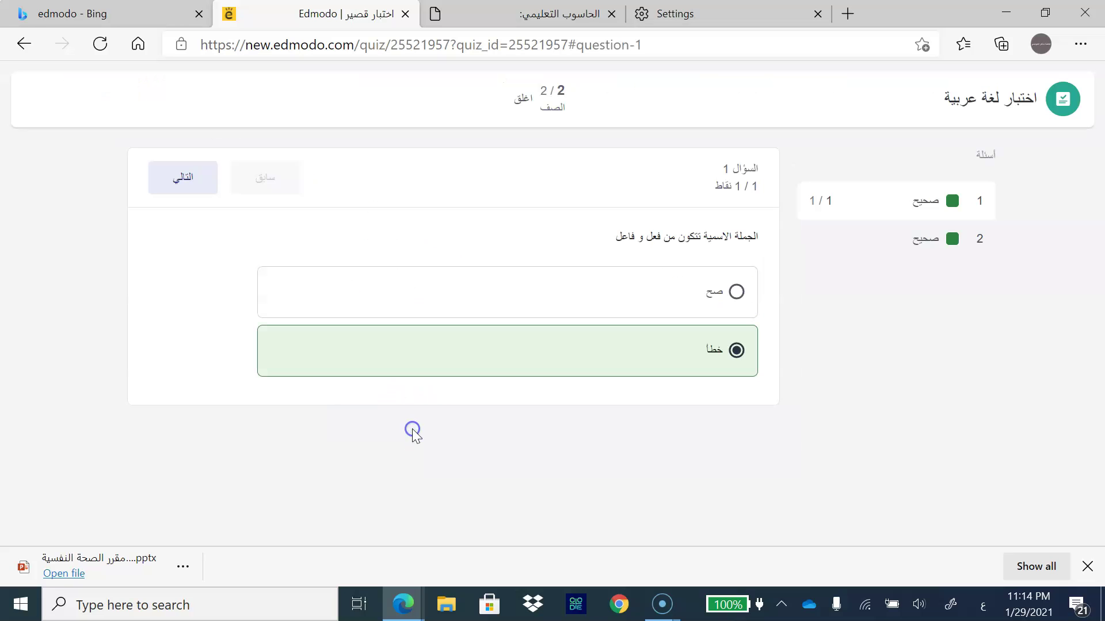
click(941, 233)
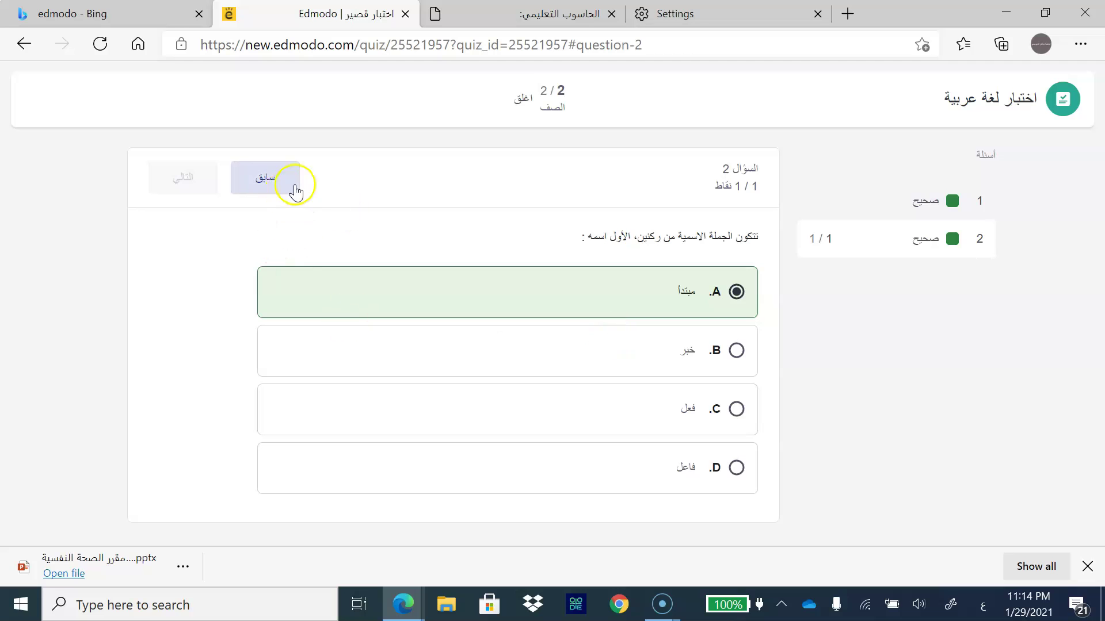
click(523, 99)
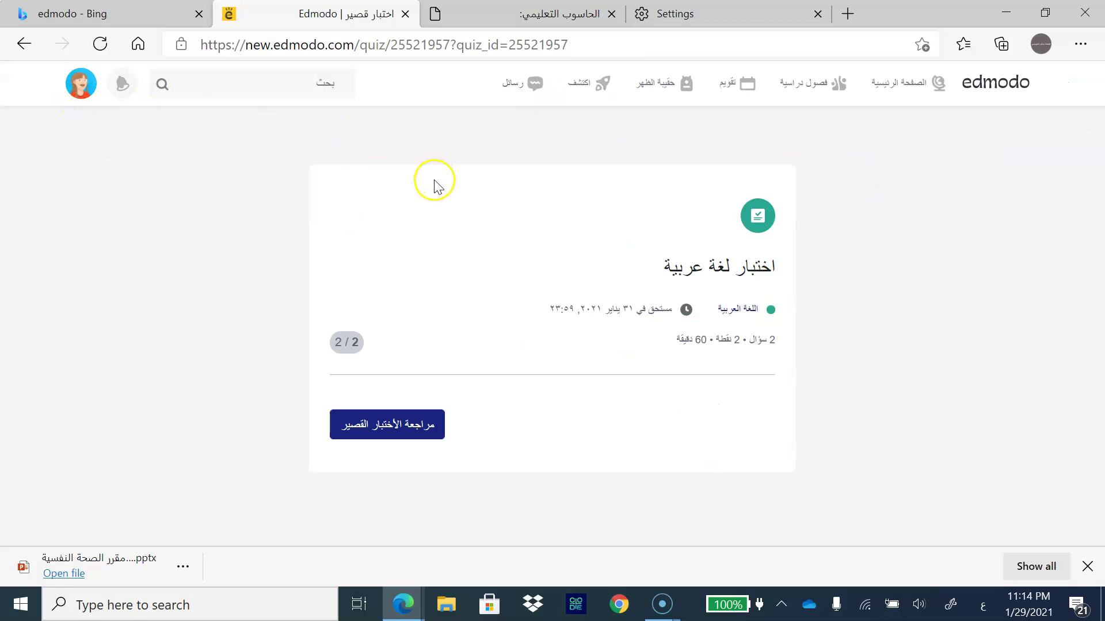
- Look at the classes page and the "اللغة العربية" class page, ending back on the home page
click(832, 87)
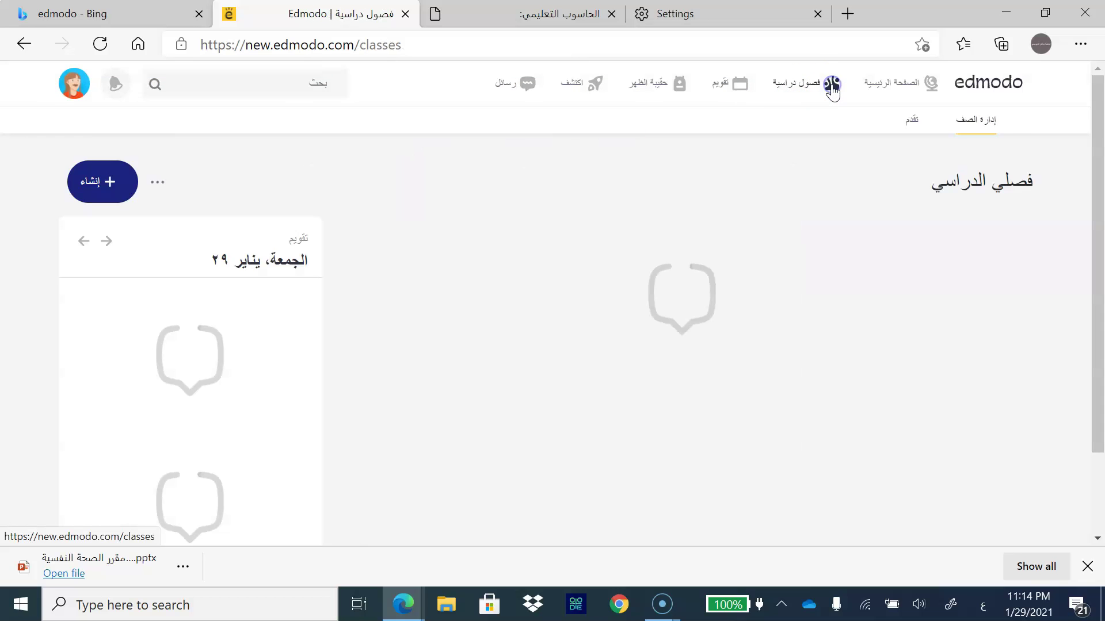
click(923, 96)
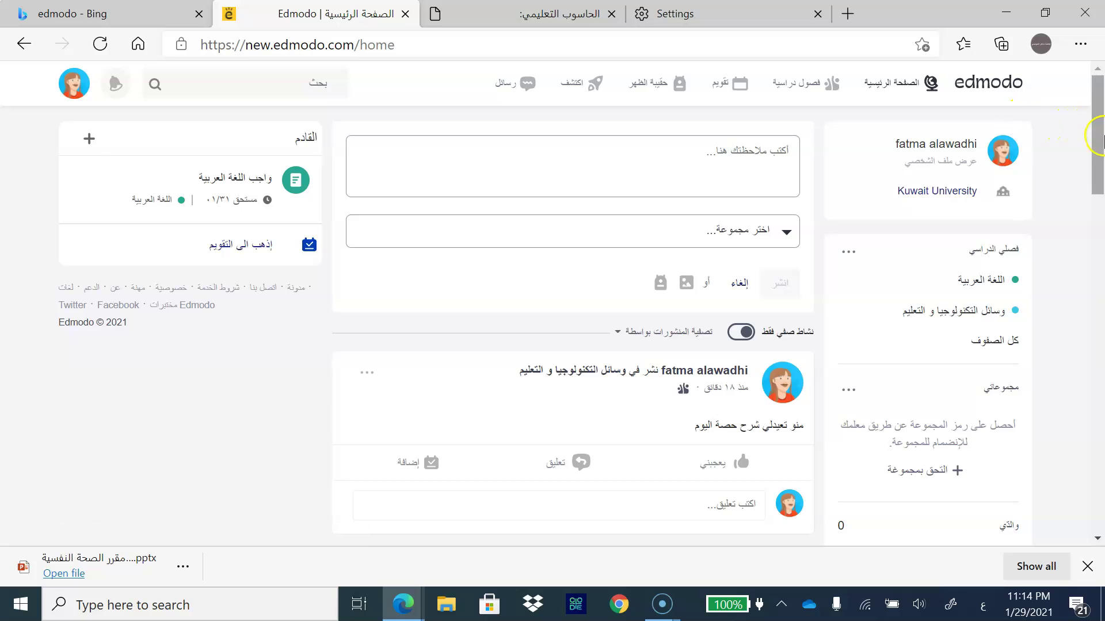
click(992, 360)
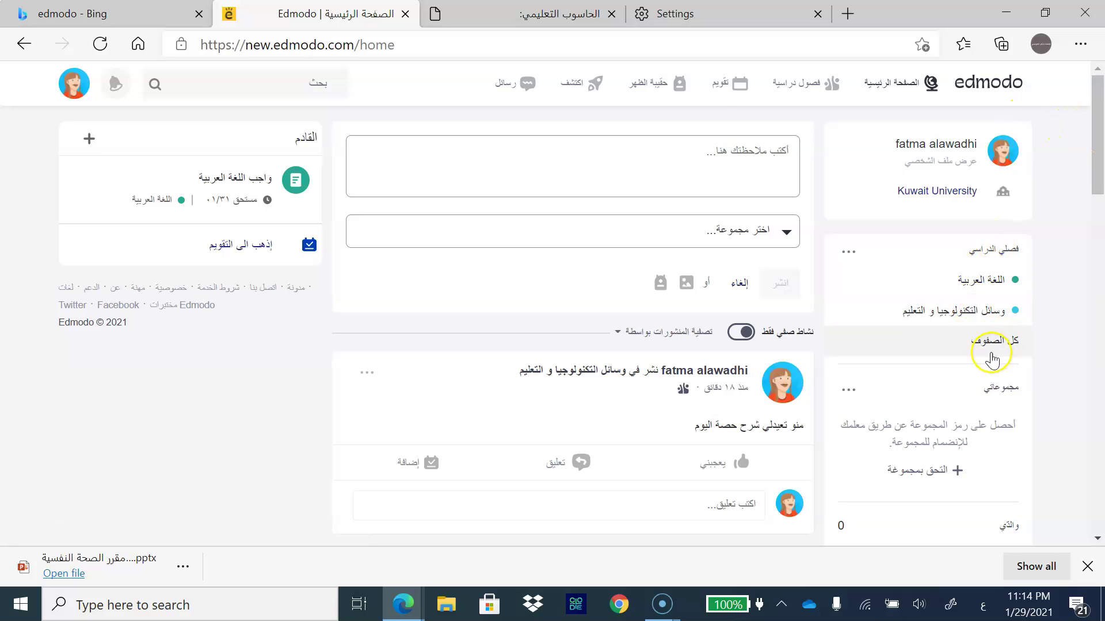
click(969, 285)
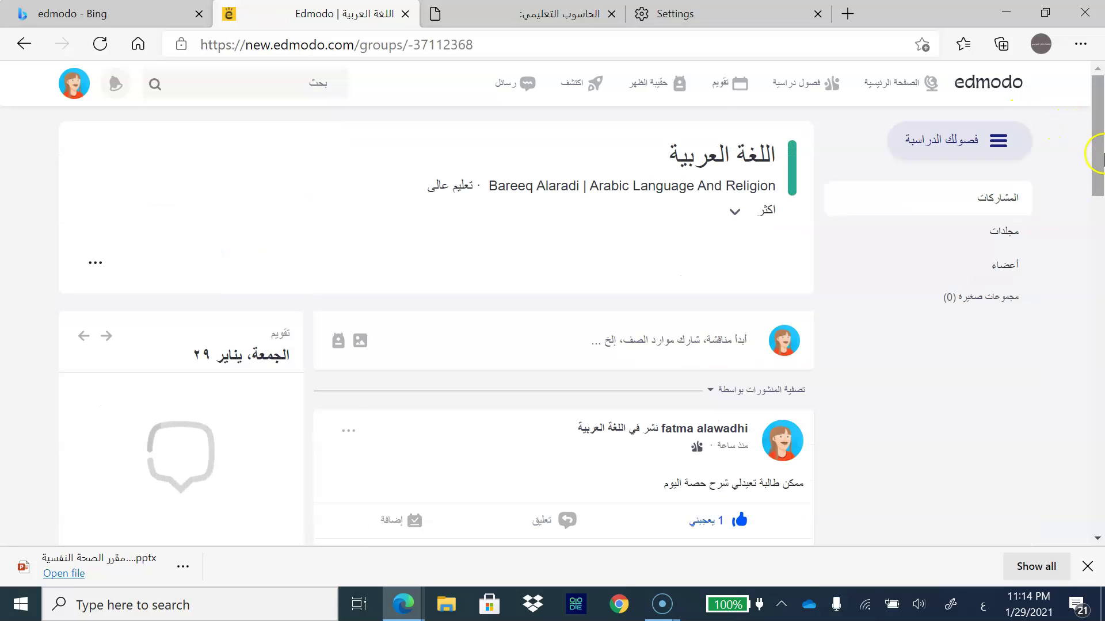
drag(1100, 129, 1084, 108)
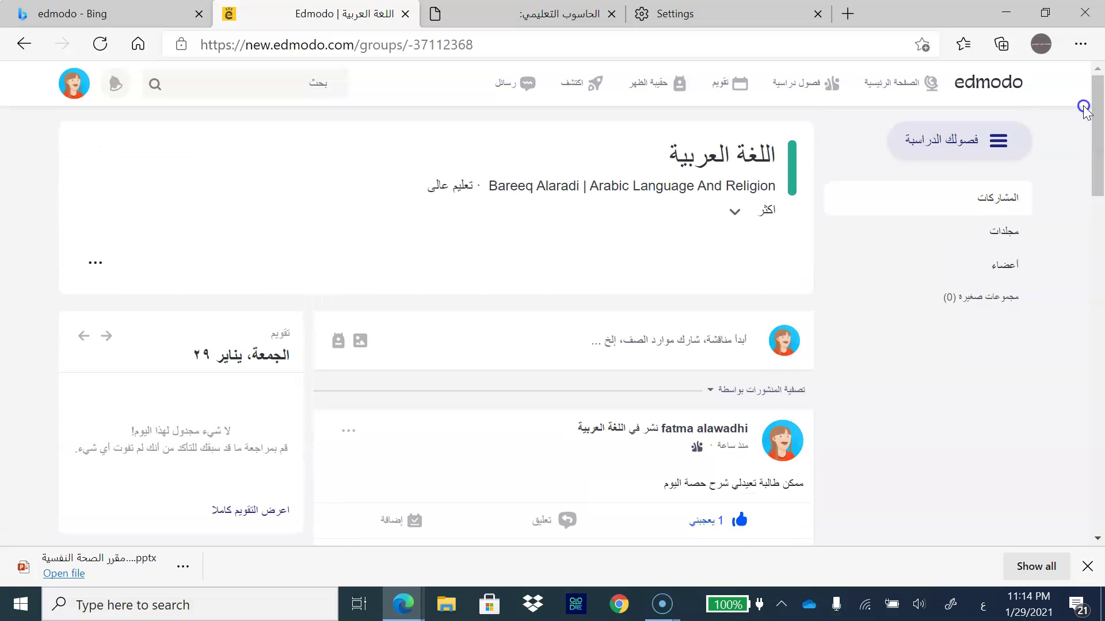
click(893, 106)
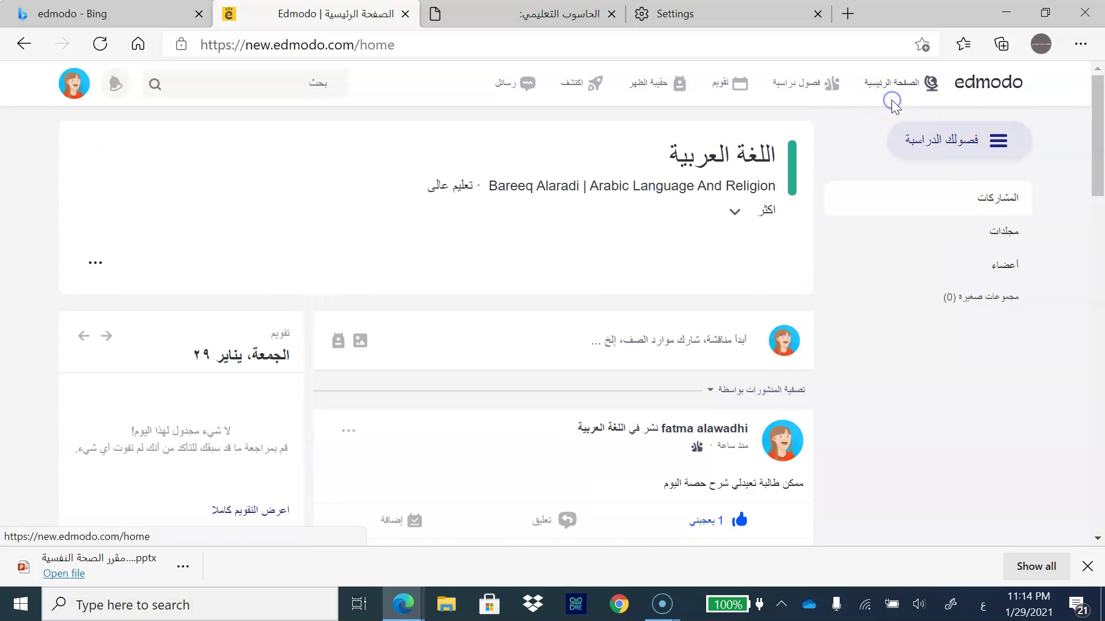
drag(1097, 222, 1098, 133)
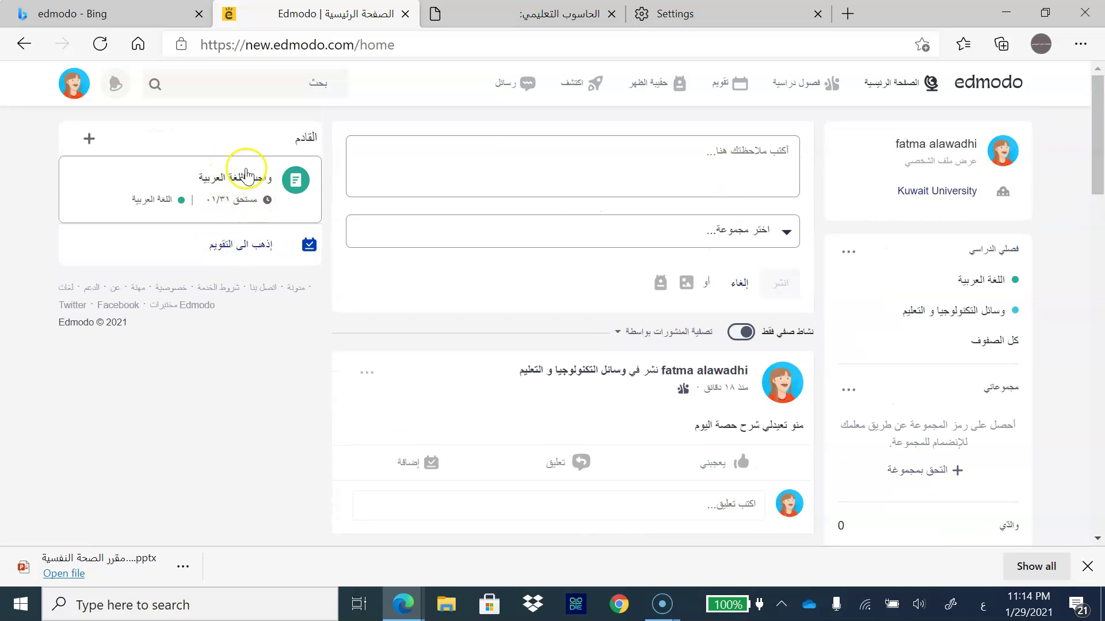
- Open the upcoming "واجب اللغة العربية" assignment from the home page and go to its turn-in page
click(253, 186)
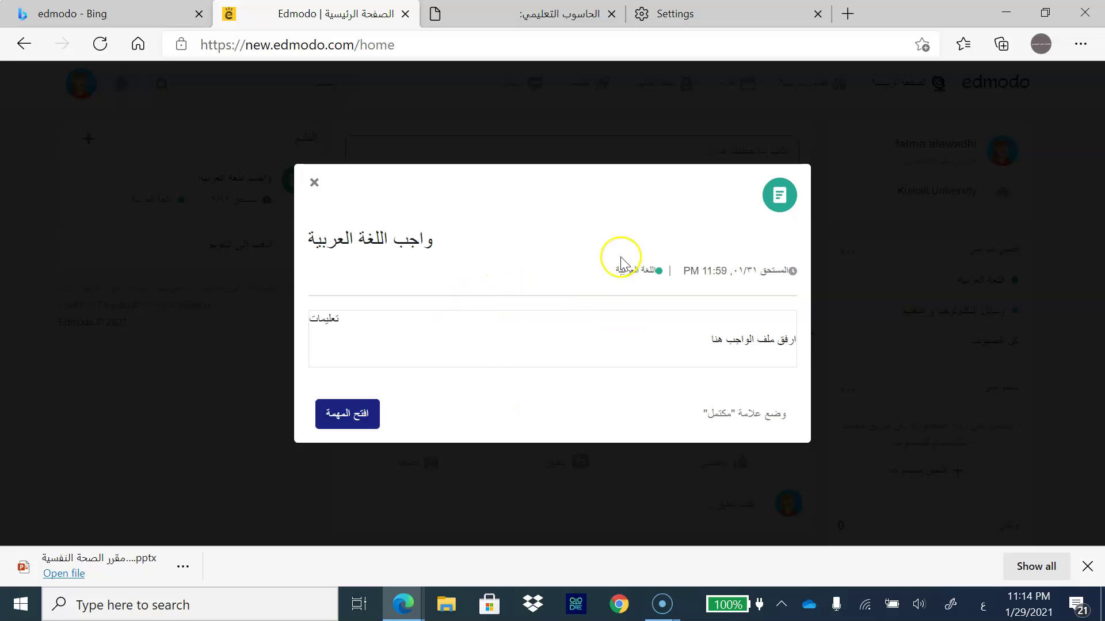
click(344, 427)
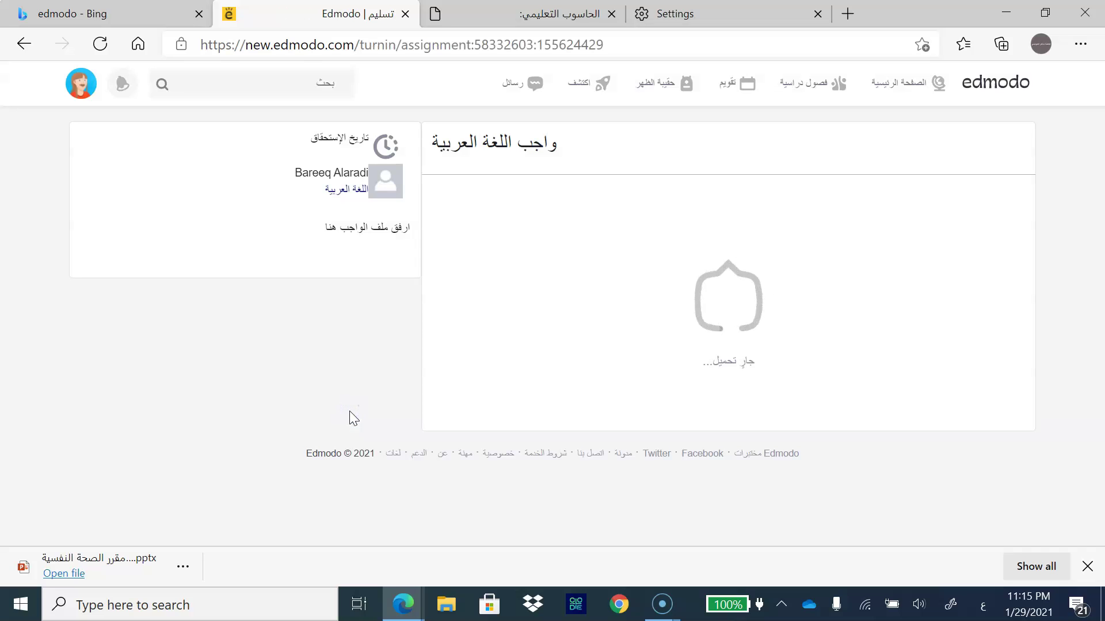
click(635, 276)
click(654, 248)
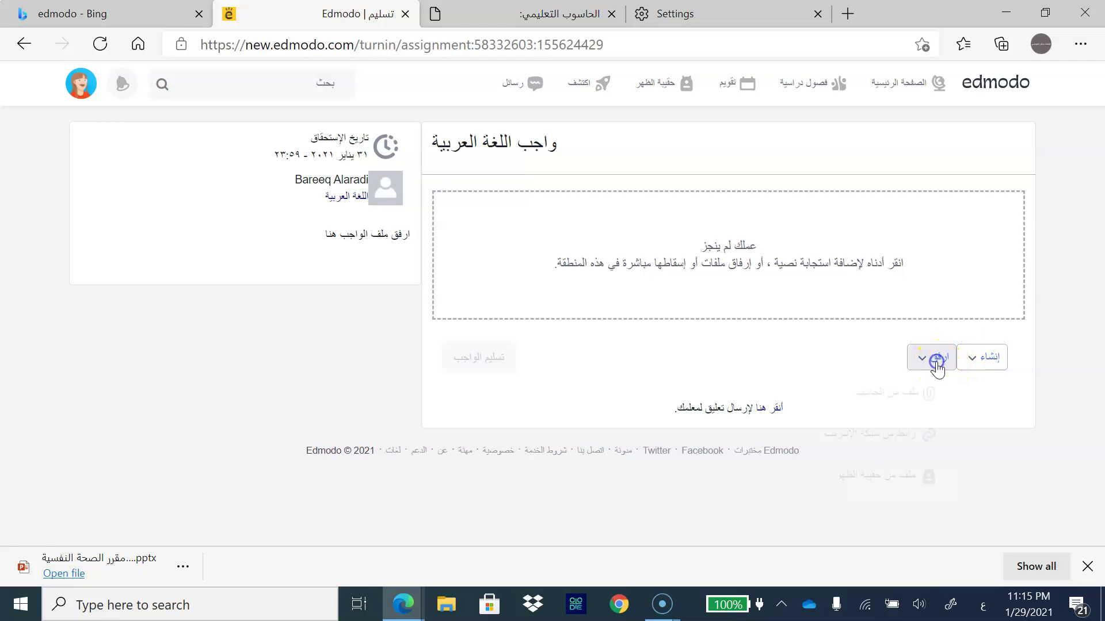
- Attach the computer file المتنبي.docx to the assignment, and delete that attachment again
click(926, 405)
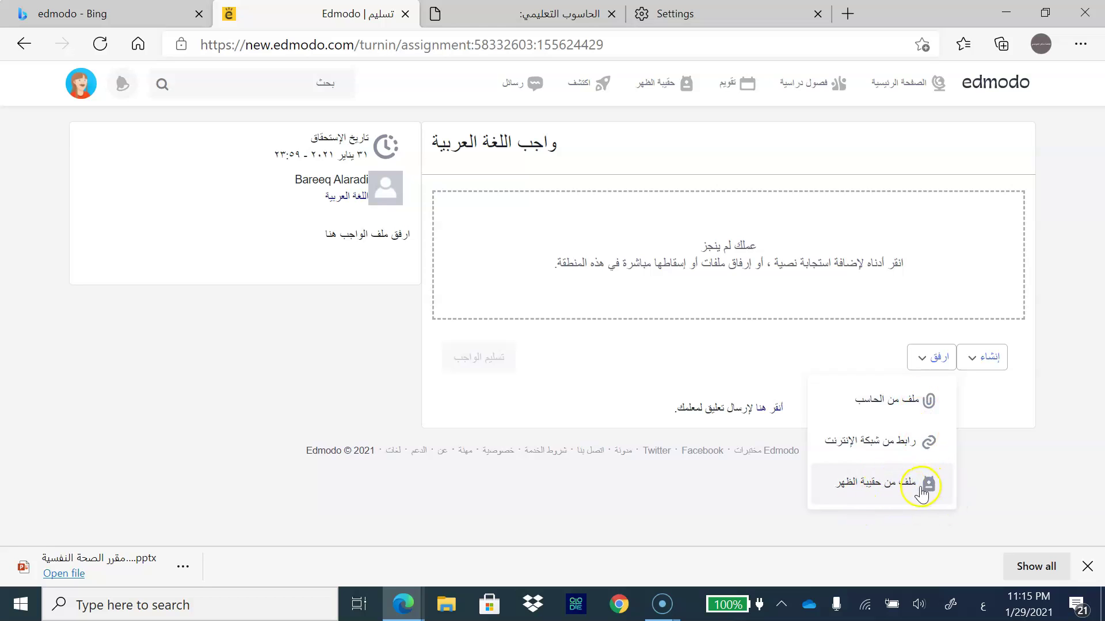
click(900, 402)
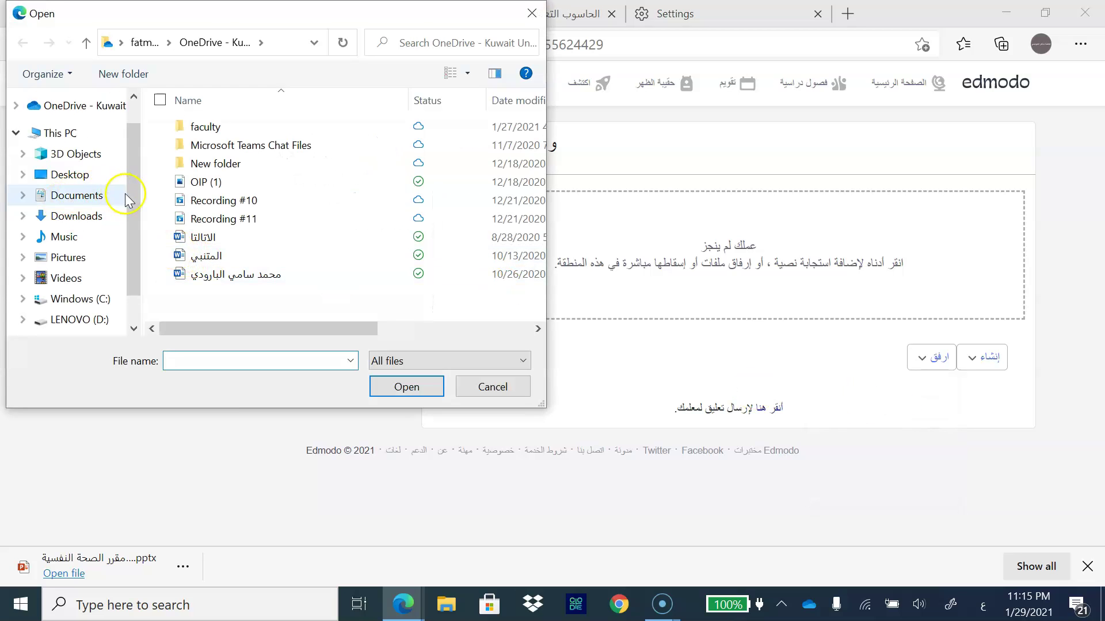
click(247, 260)
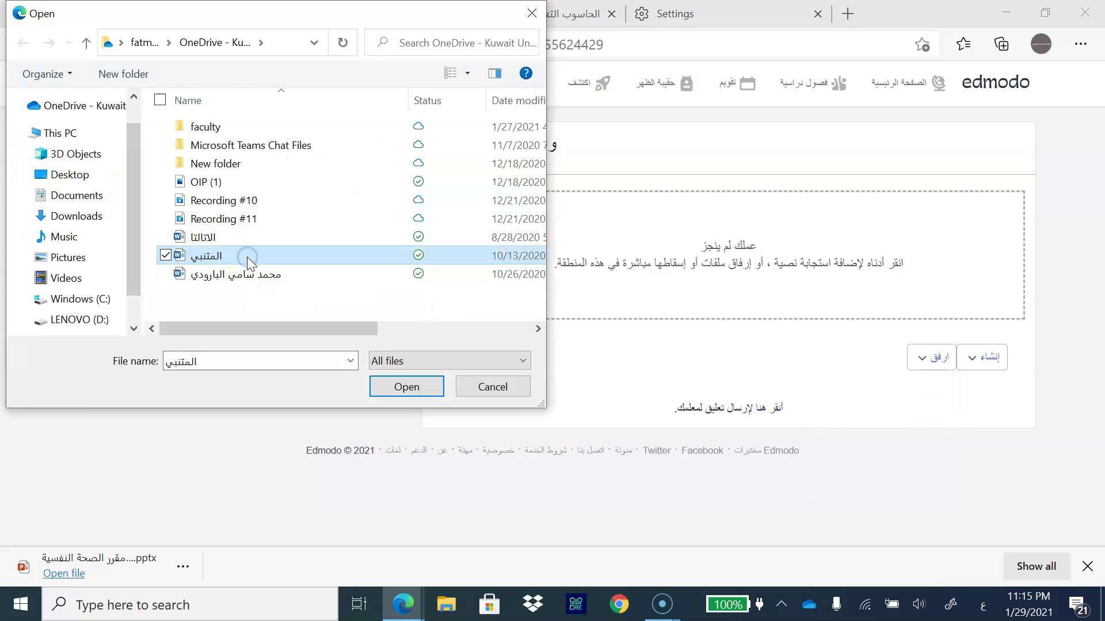
click(420, 384)
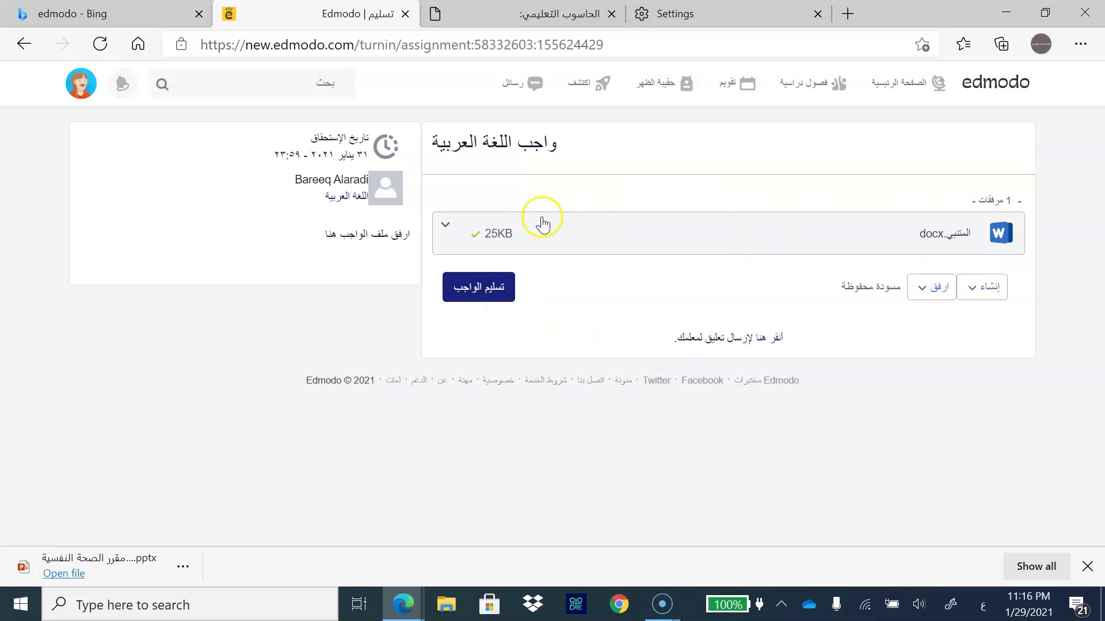
click(452, 225)
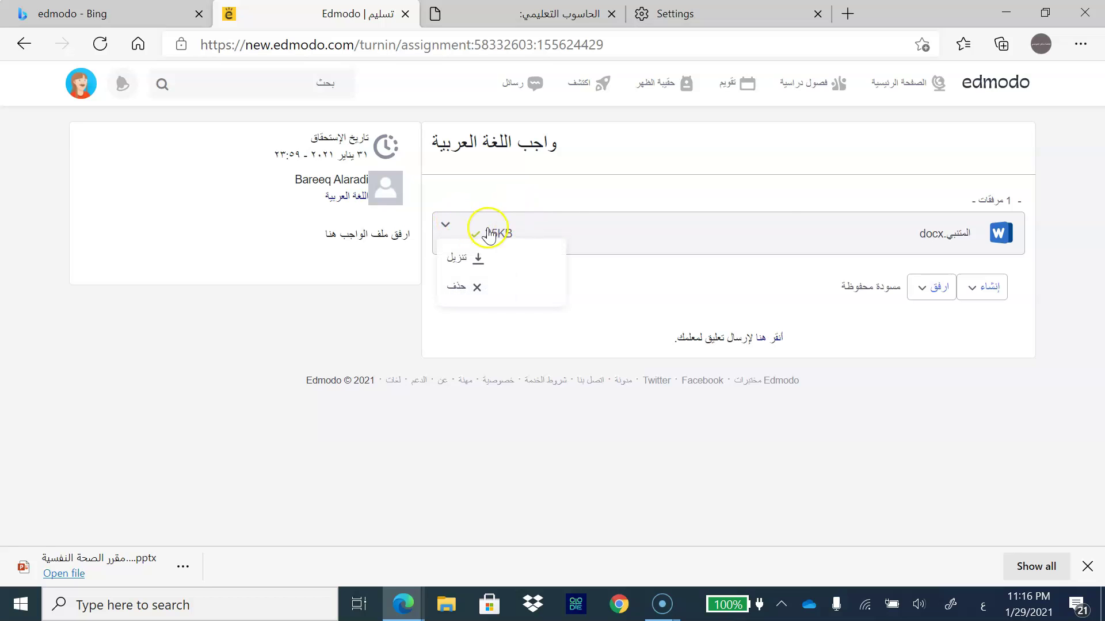
click(457, 288)
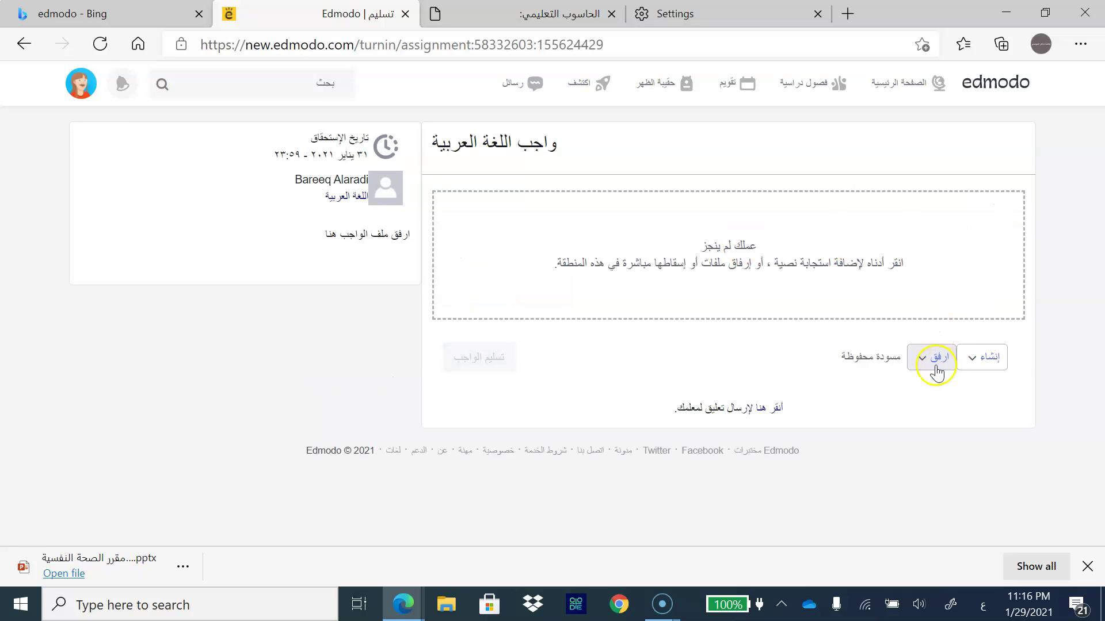
- Attach the computer file محمد سامي البارودي.docx to the assignment and submit it, confirming the submission
click(933, 362)
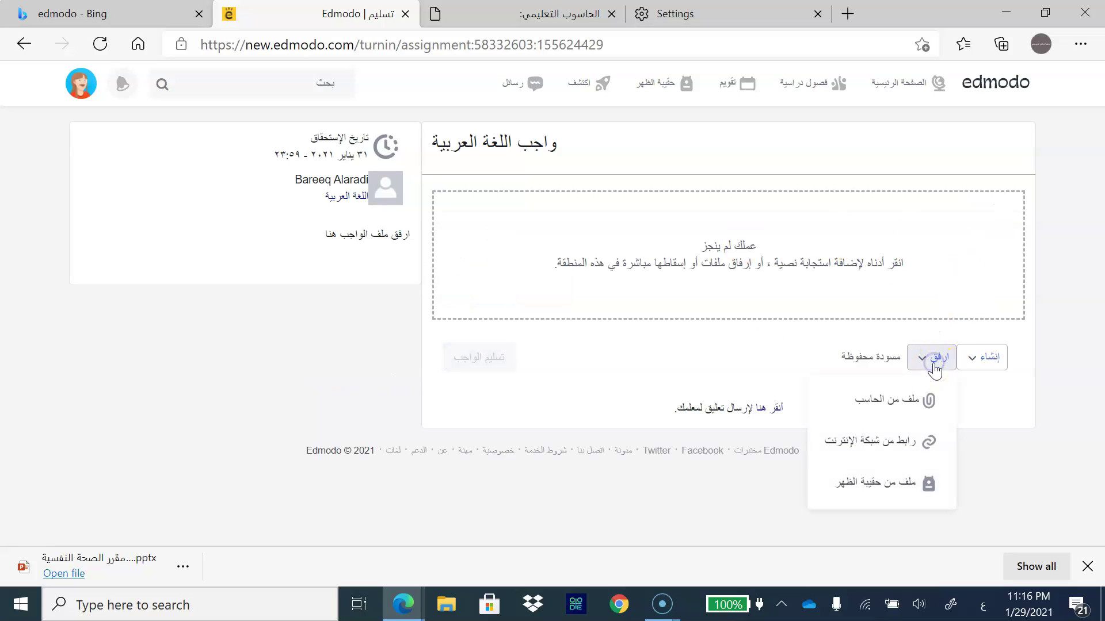
click(886, 403)
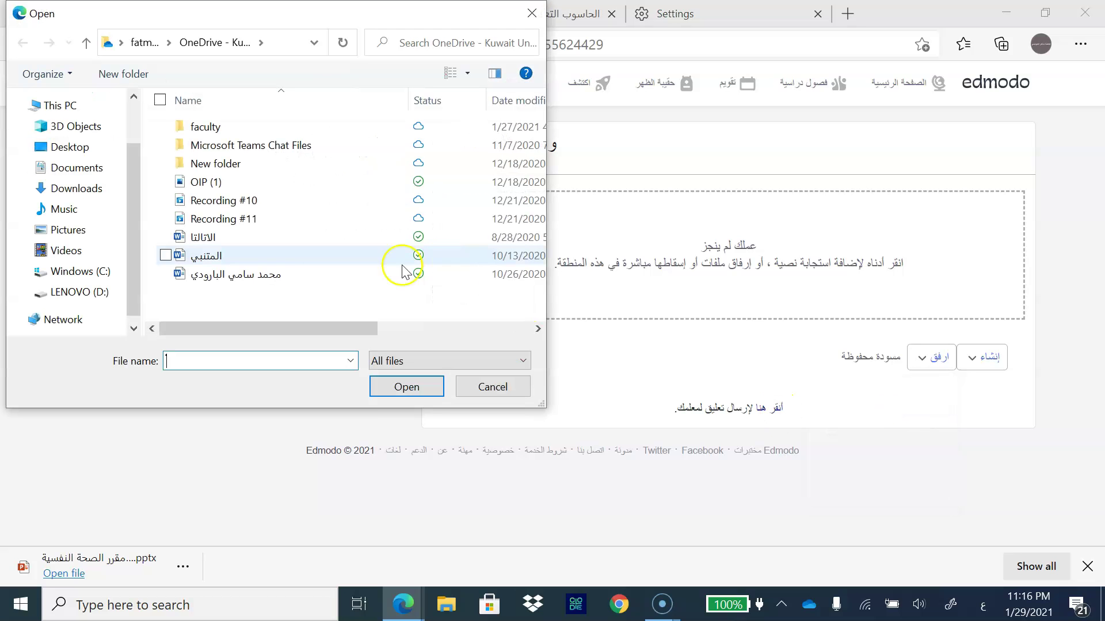
click(309, 279)
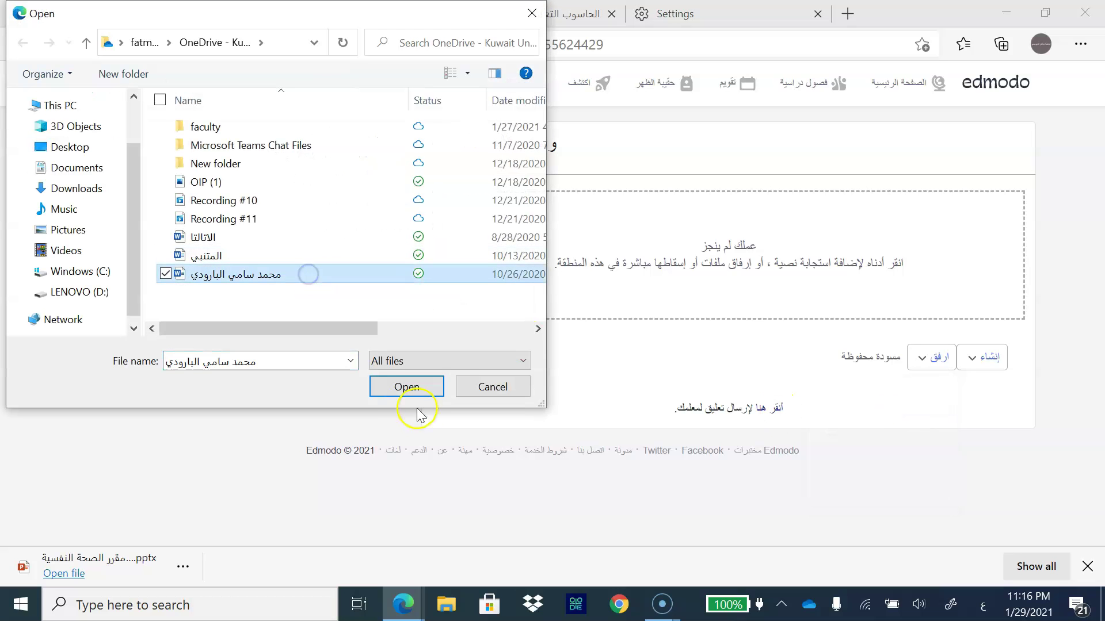
click(406, 388)
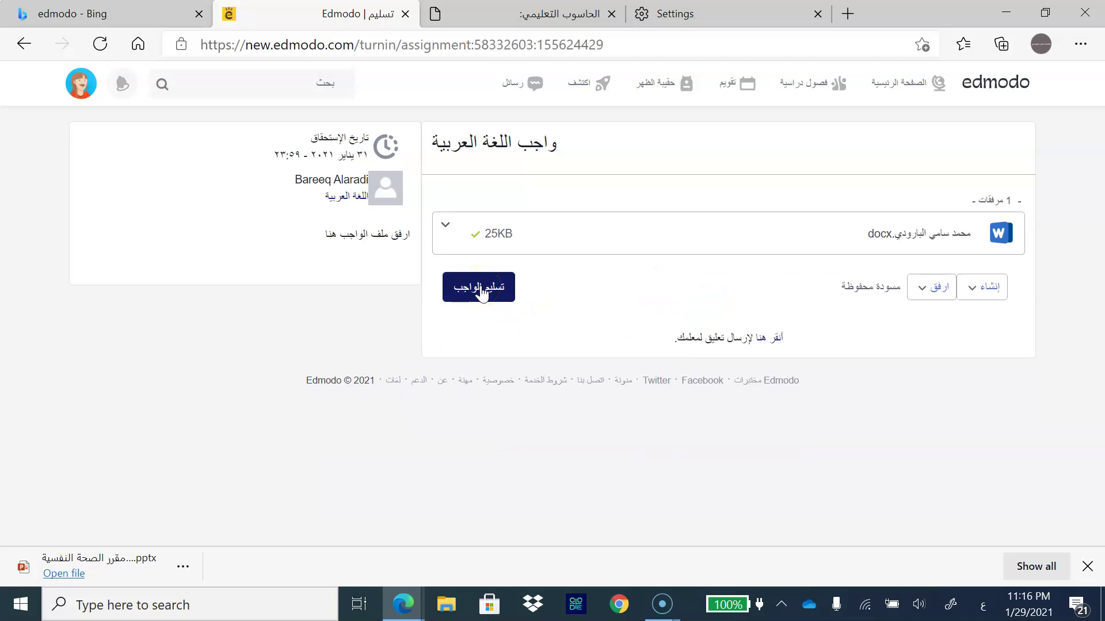
click(480, 287)
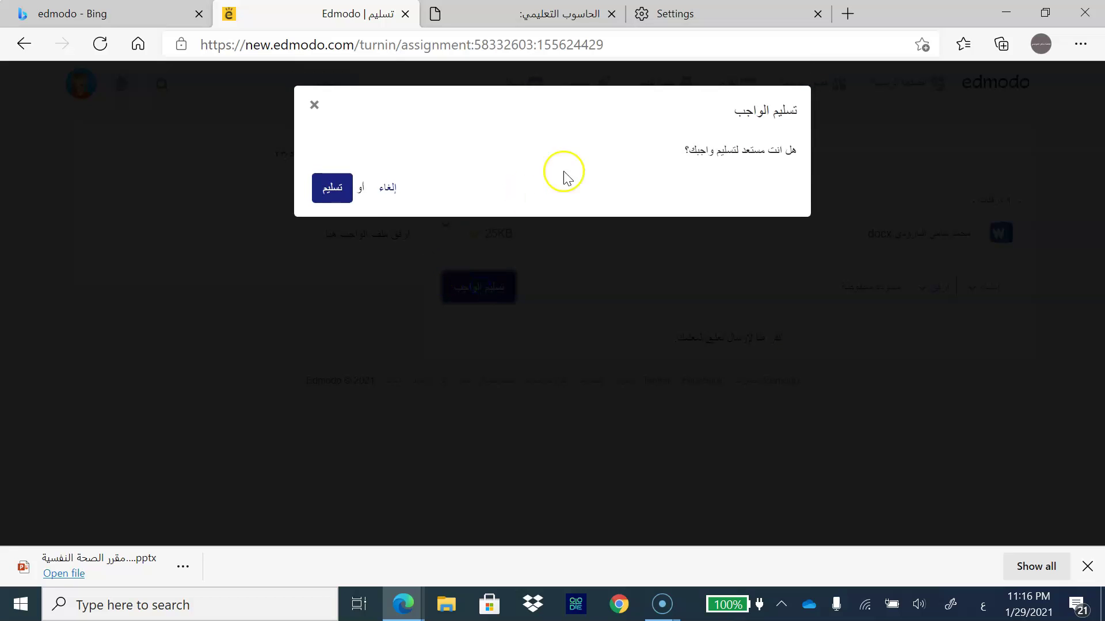
click(344, 189)
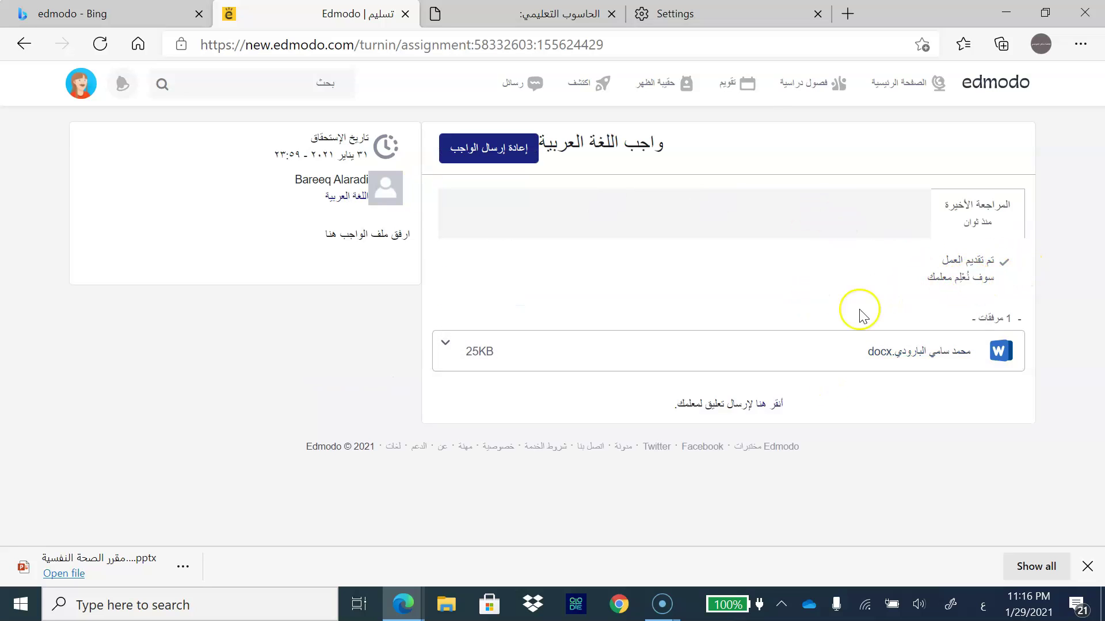
- Look through the posts on the "اللغة العربية" class page, including the assignment and quiz, and return to the home page
click(906, 89)
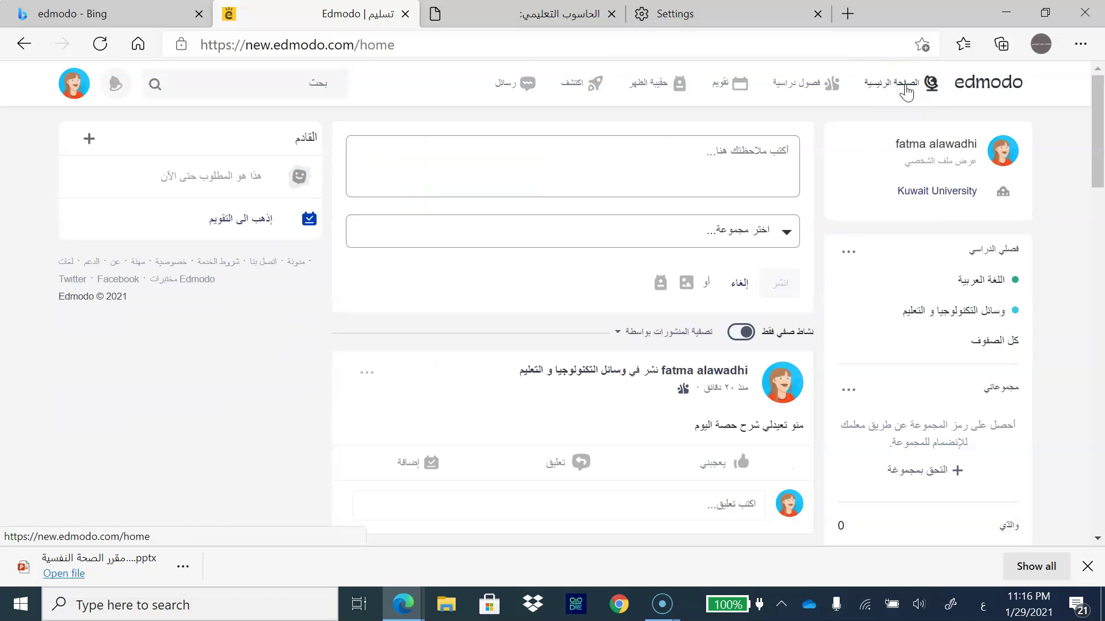
click(969, 292)
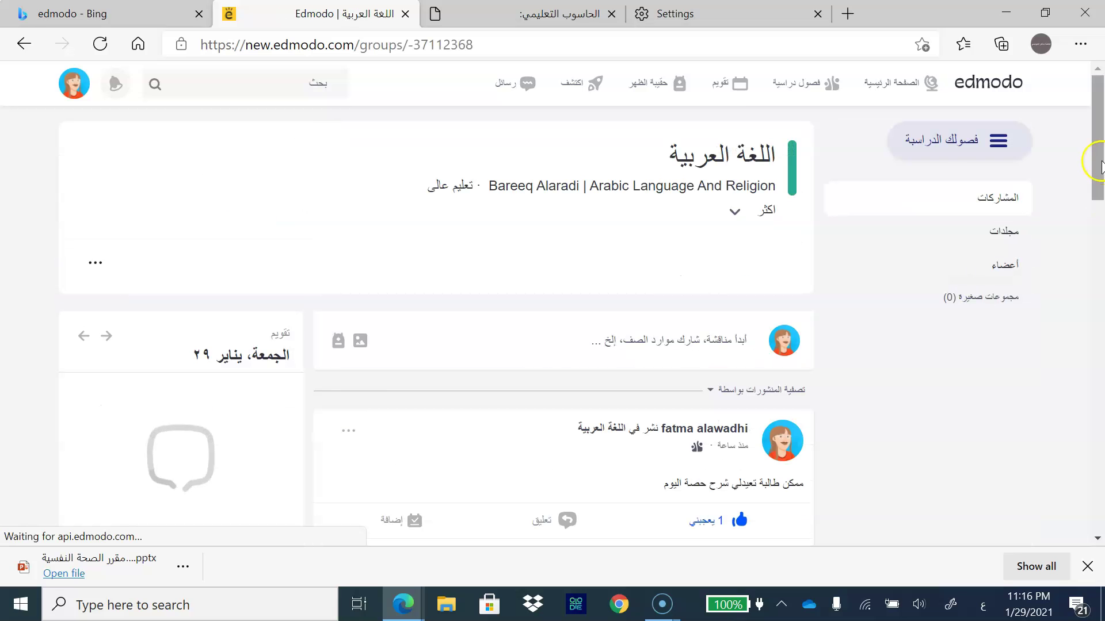
drag(1100, 165, 1100, 294)
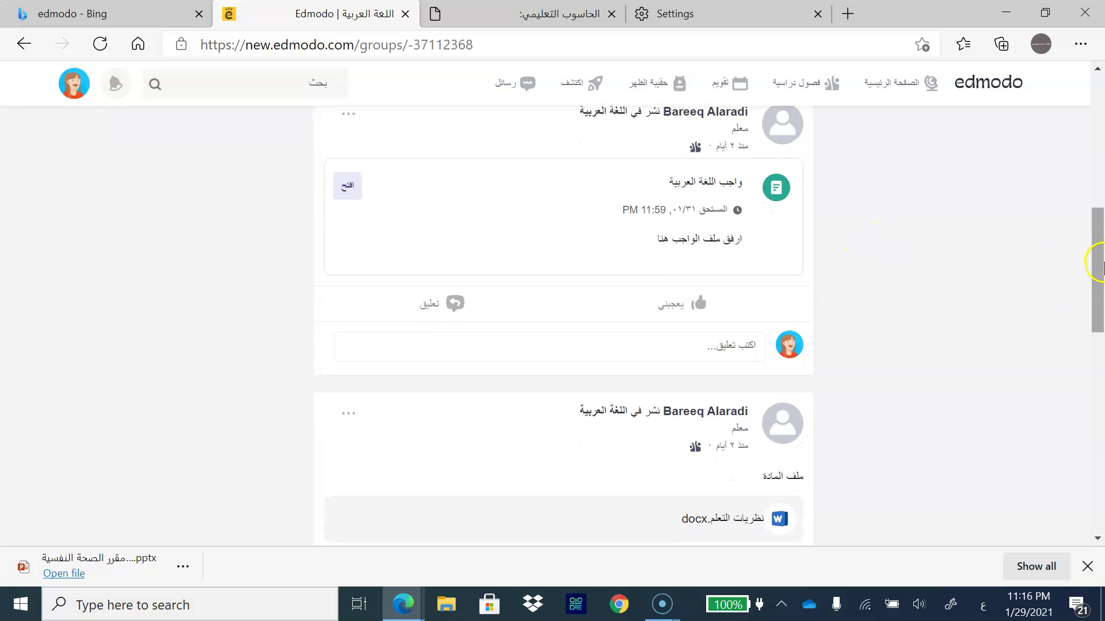
scroll(734, 235, down, 4)
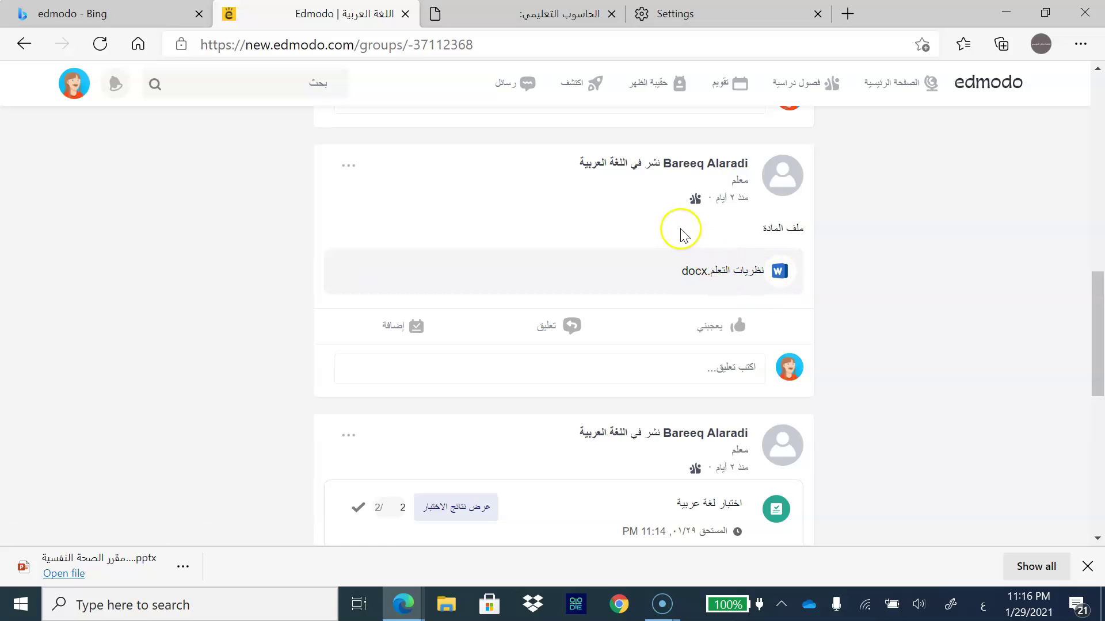
drag(1089, 374, 1095, 161)
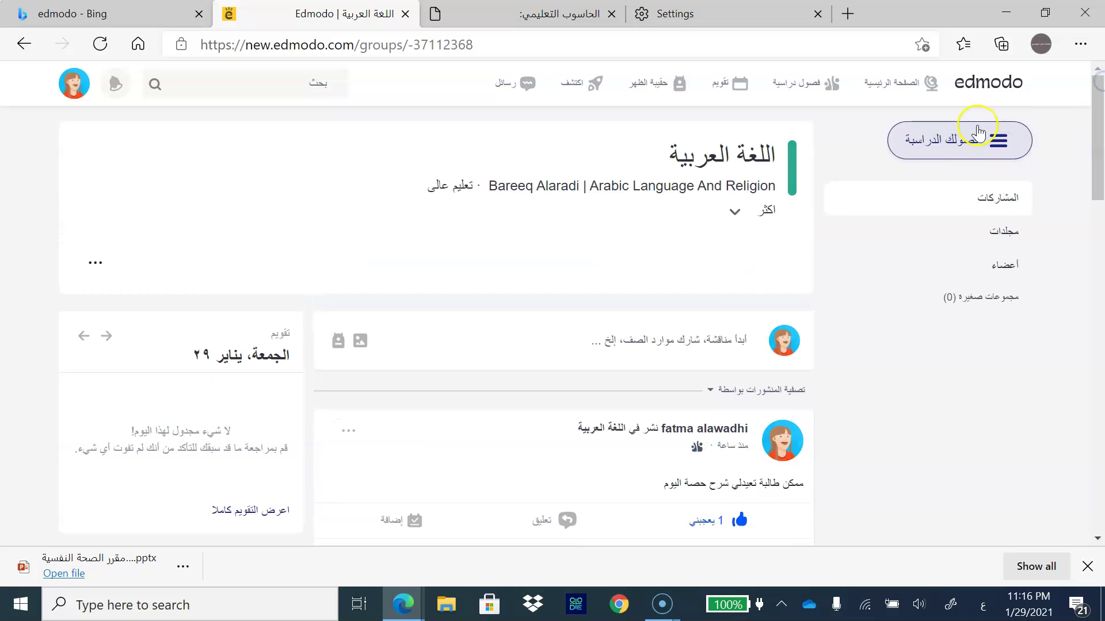
click(889, 85)
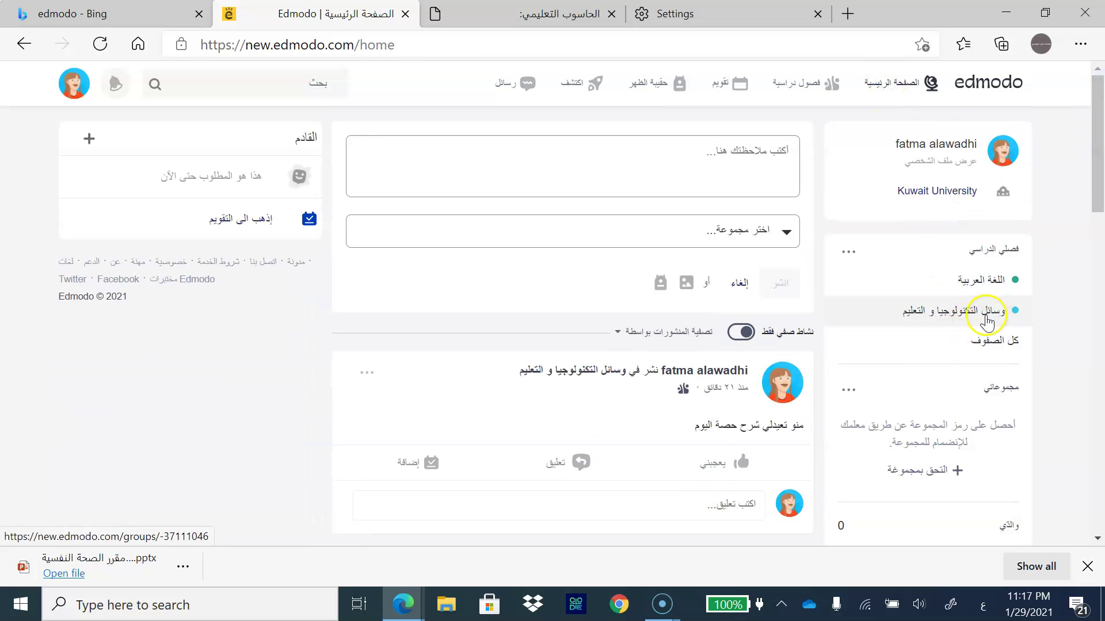
- Look through the posts on the "وسائل التكنولوجيا و التعليم" class page and return to the home page
click(987, 314)
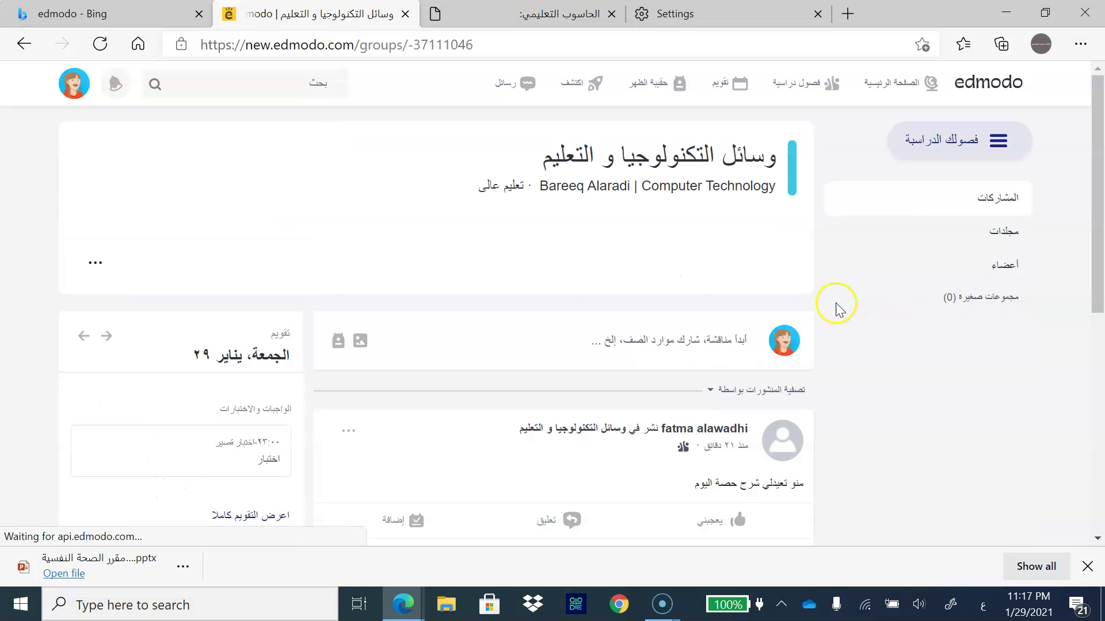
drag(1100, 242, 1100, 498)
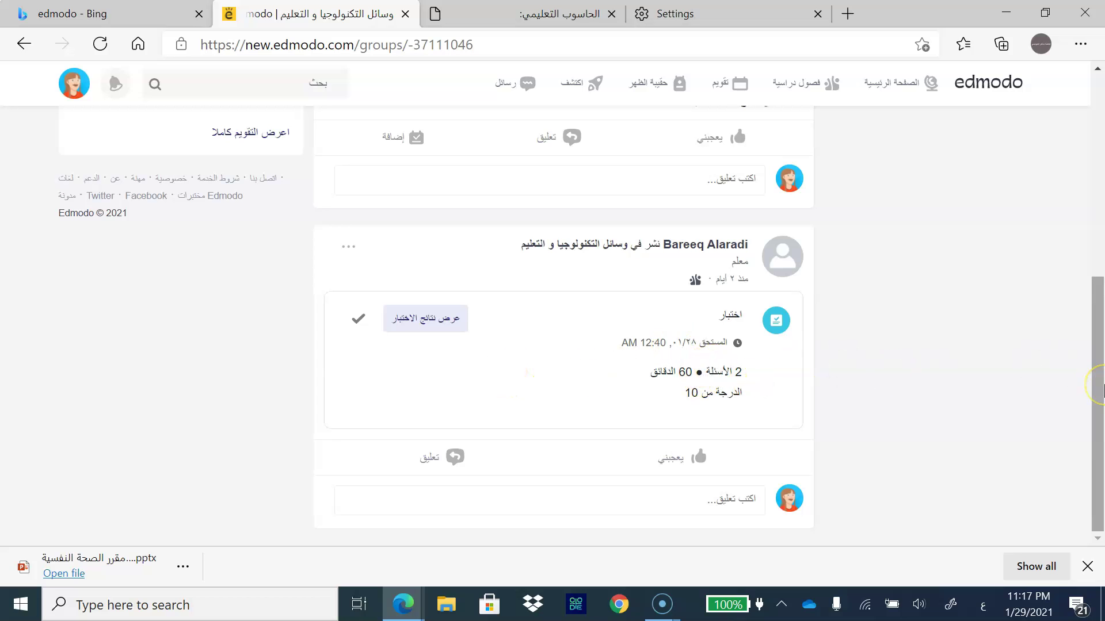
drag(1100, 385, 1093, 172)
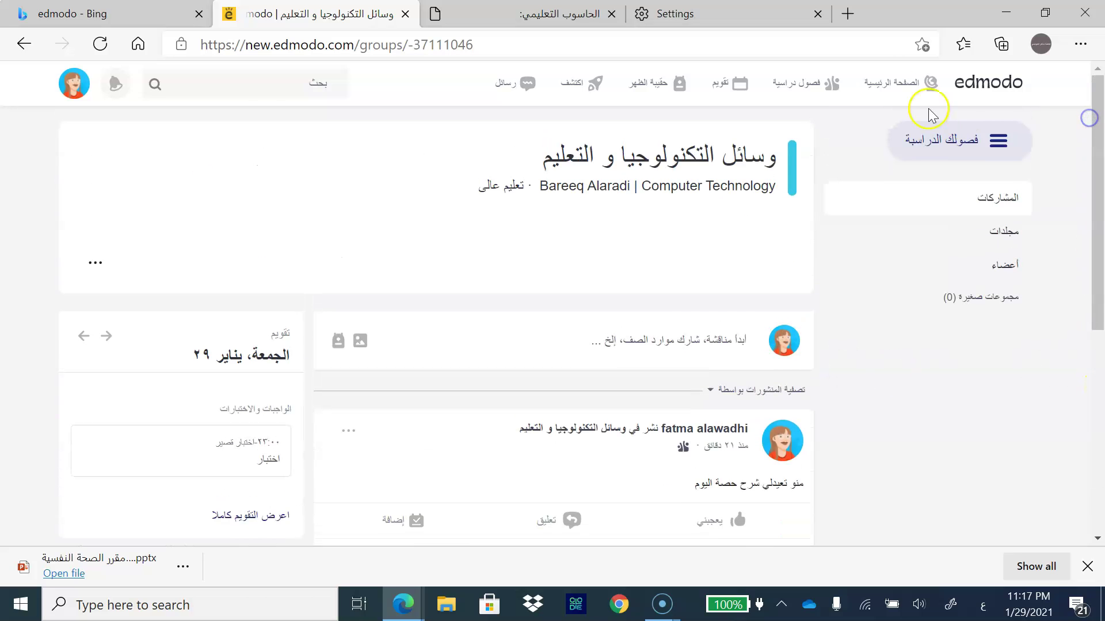
click(22, 603)
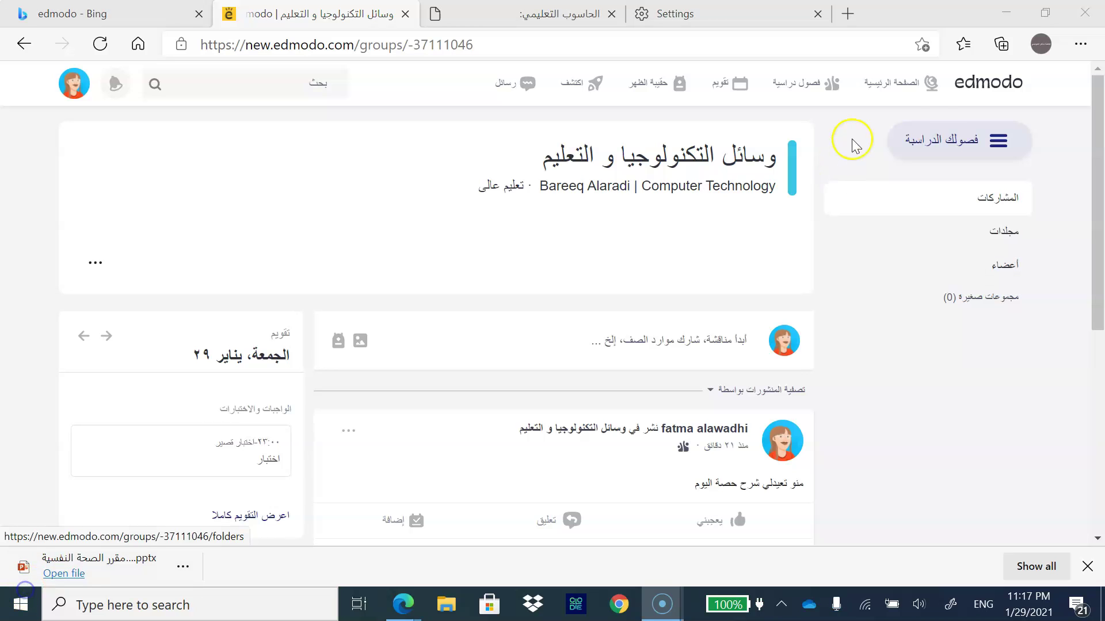
click(893, 91)
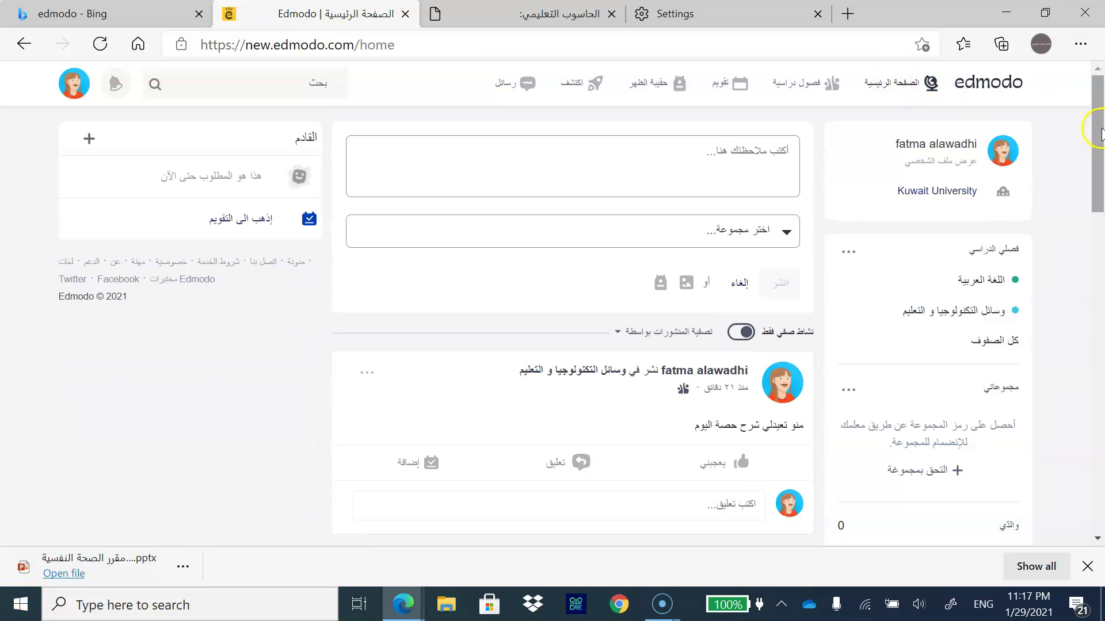
- Open the option for joining a group from the groups section of the home page
scroll(1098, 131, down, 2)
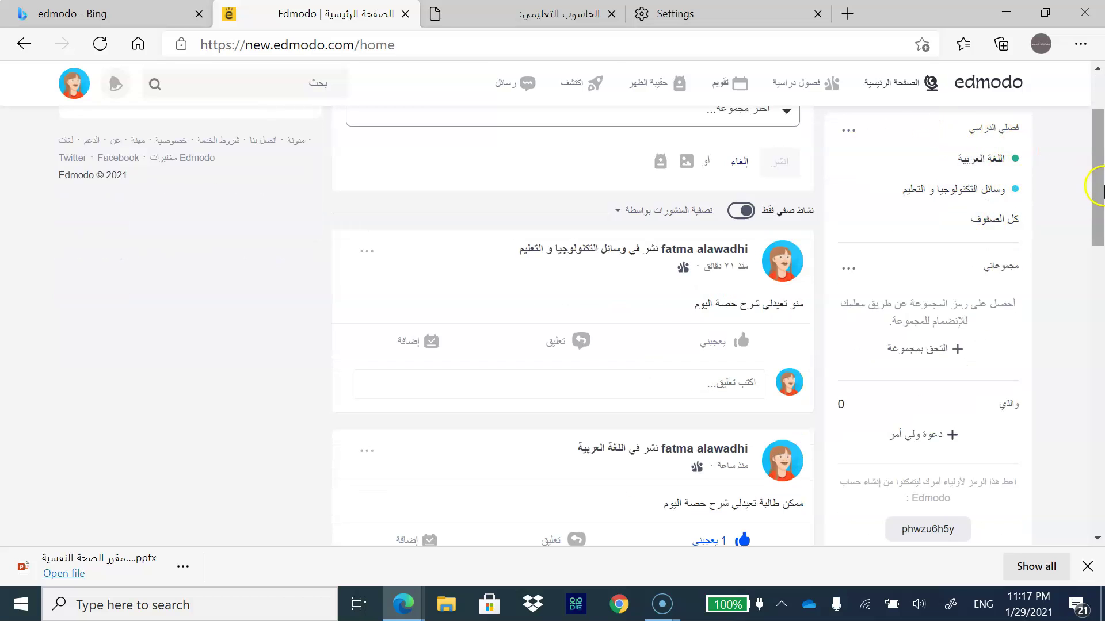
scroll(1096, 186, down, 2)
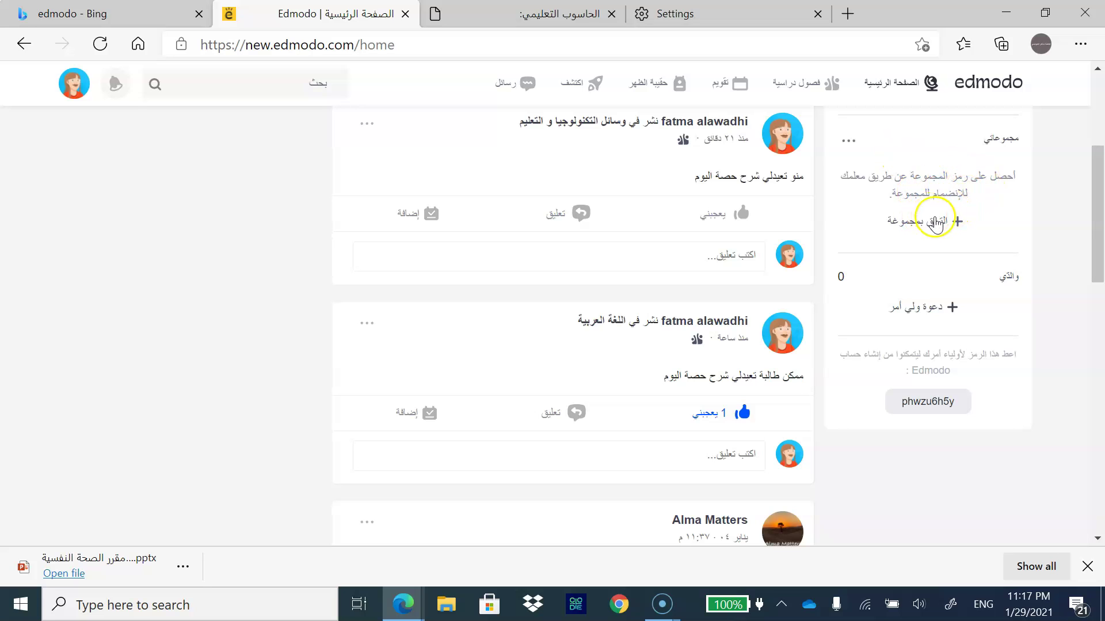
click(936, 221)
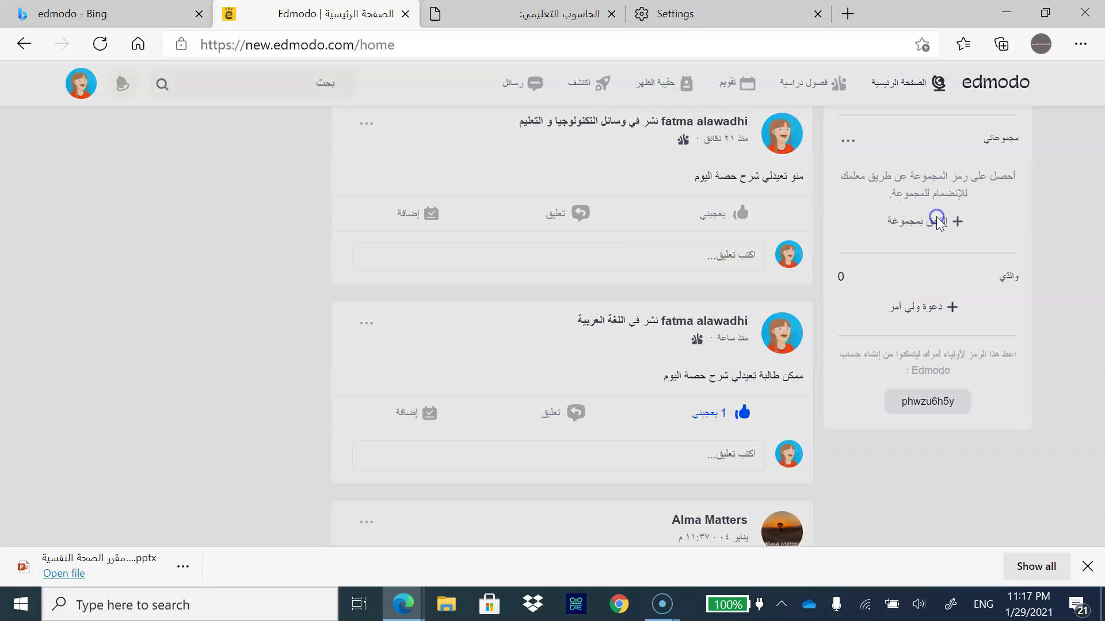